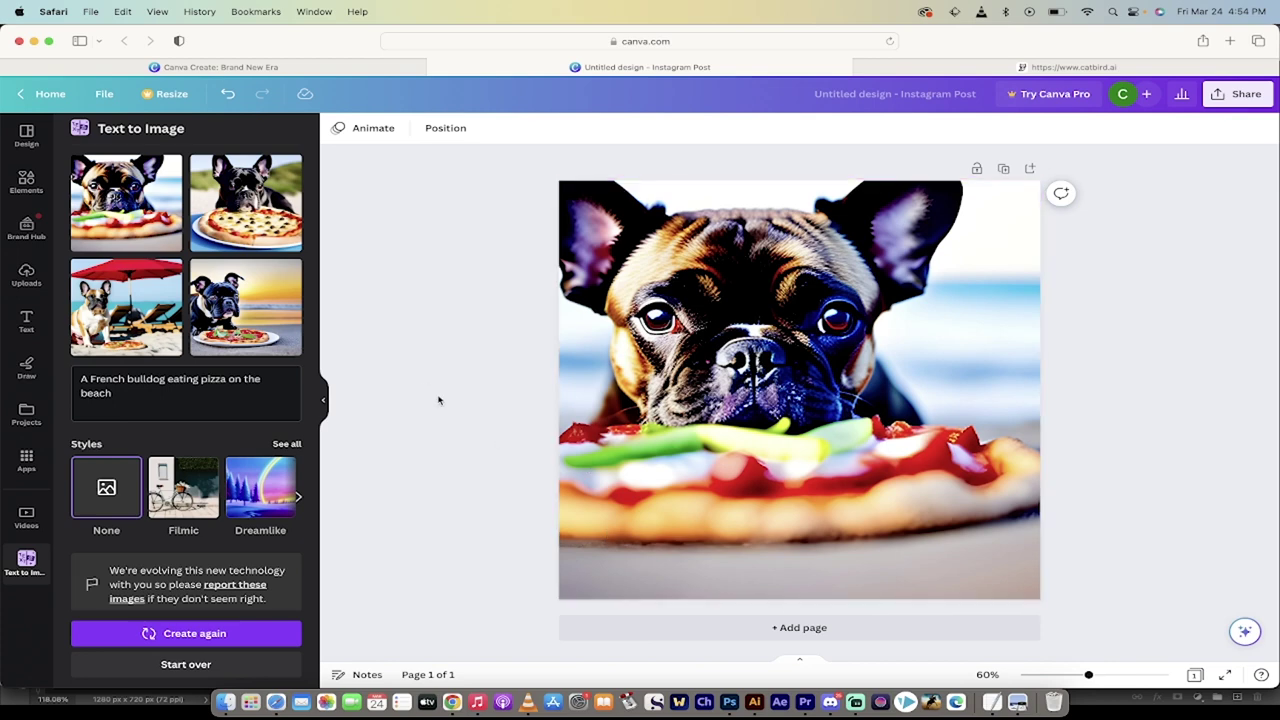
# Step: Close the French bulldog pizza design and inspect the canva-create web address
pyautogui.click(435, 68)
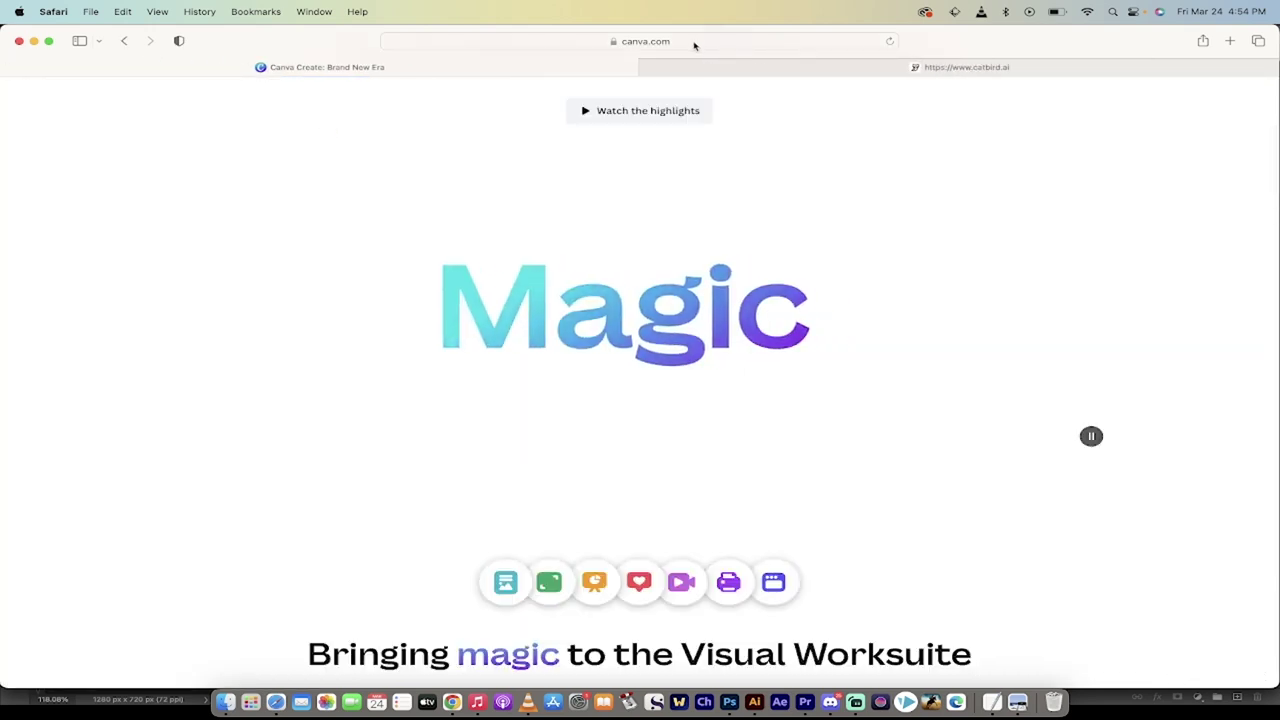
pyautogui.click(694, 43)
pyautogui.click(680, 43)
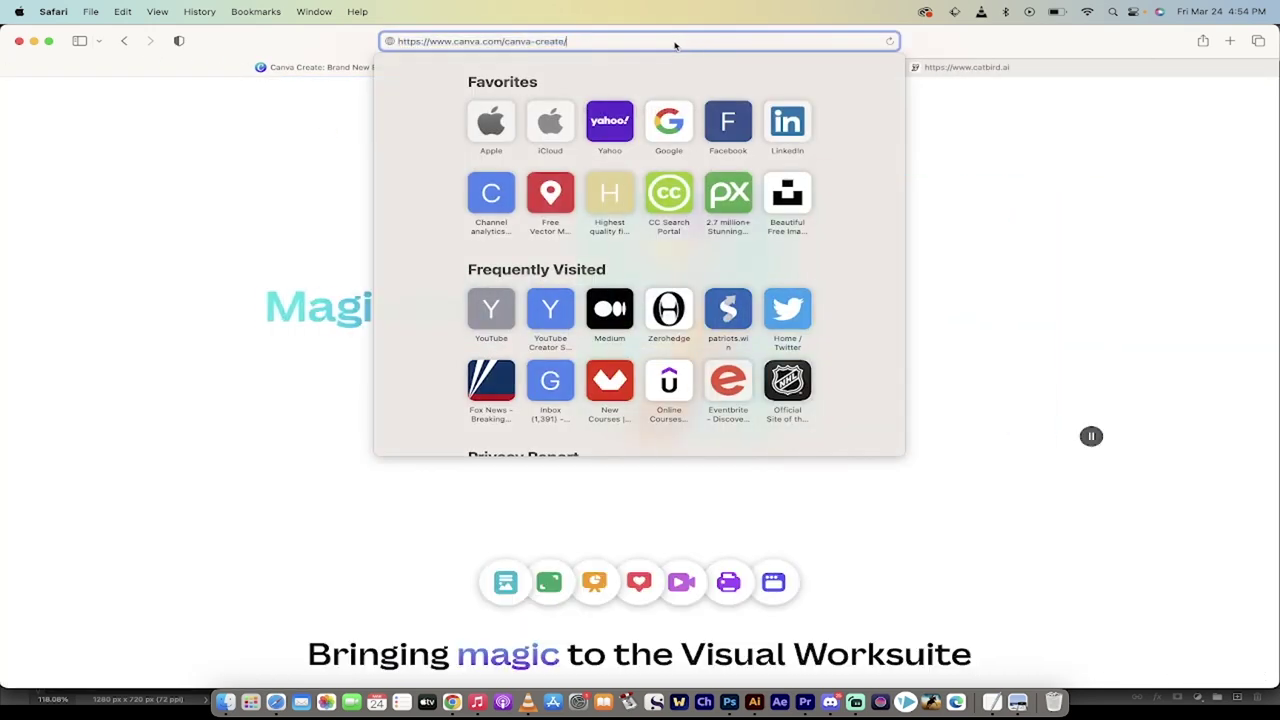
pyautogui.moveTo(583, 45); pyautogui.dragTo(507, 47)
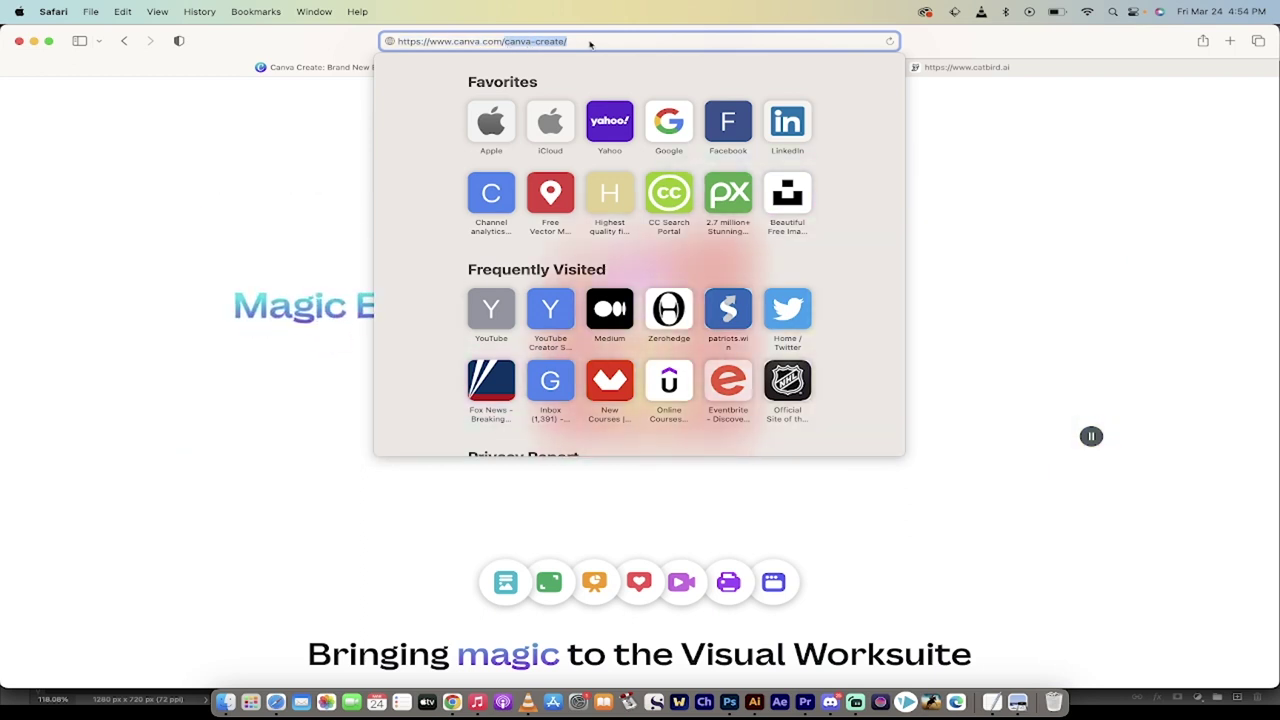
pyautogui.click(301, 44)
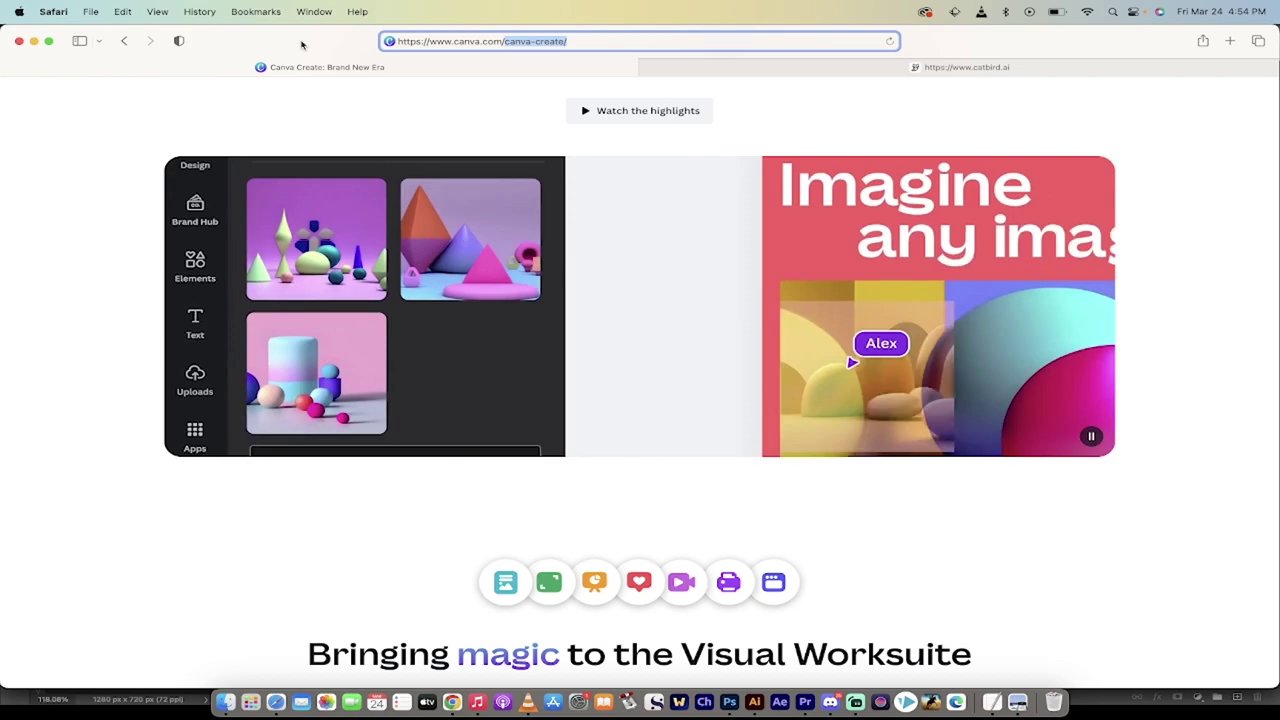
# Step: Scroll the Canva Create page to the Text to Image showcase and open it
pyautogui.scroll(-6, 120, 349)
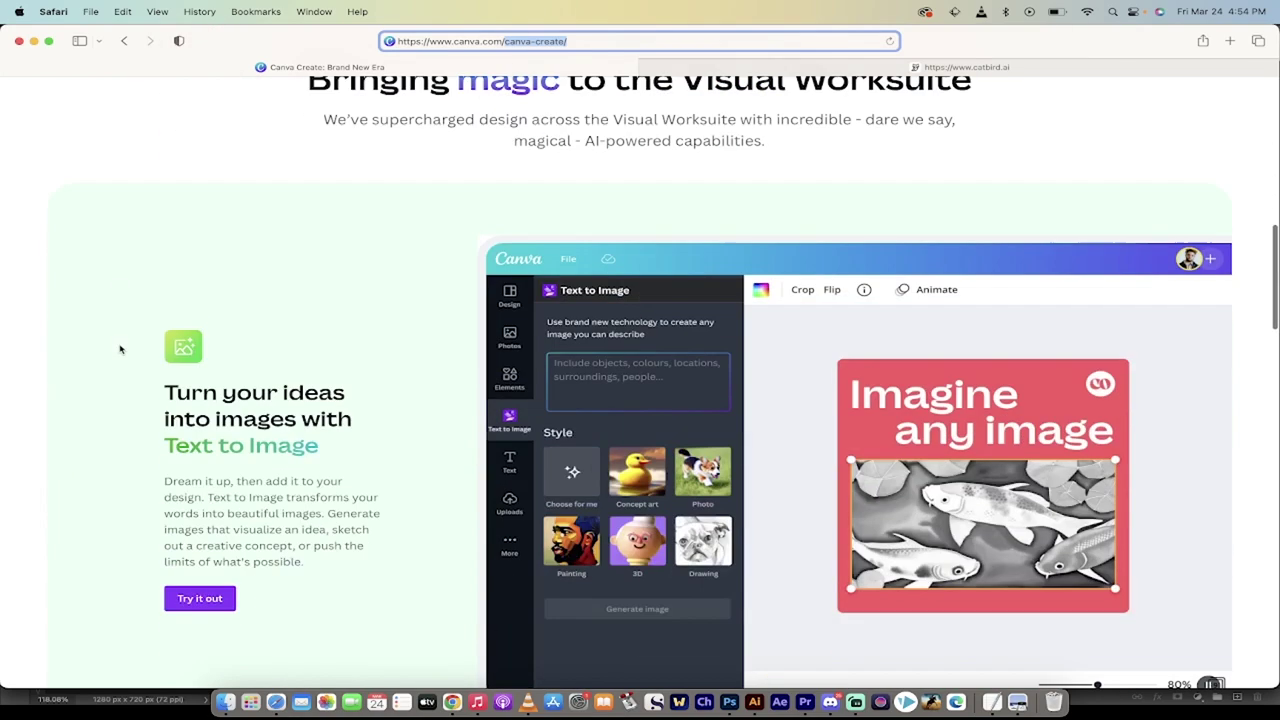
pyautogui.scroll(-1, 120, 349)
pyautogui.scroll(-7, 363, 357)
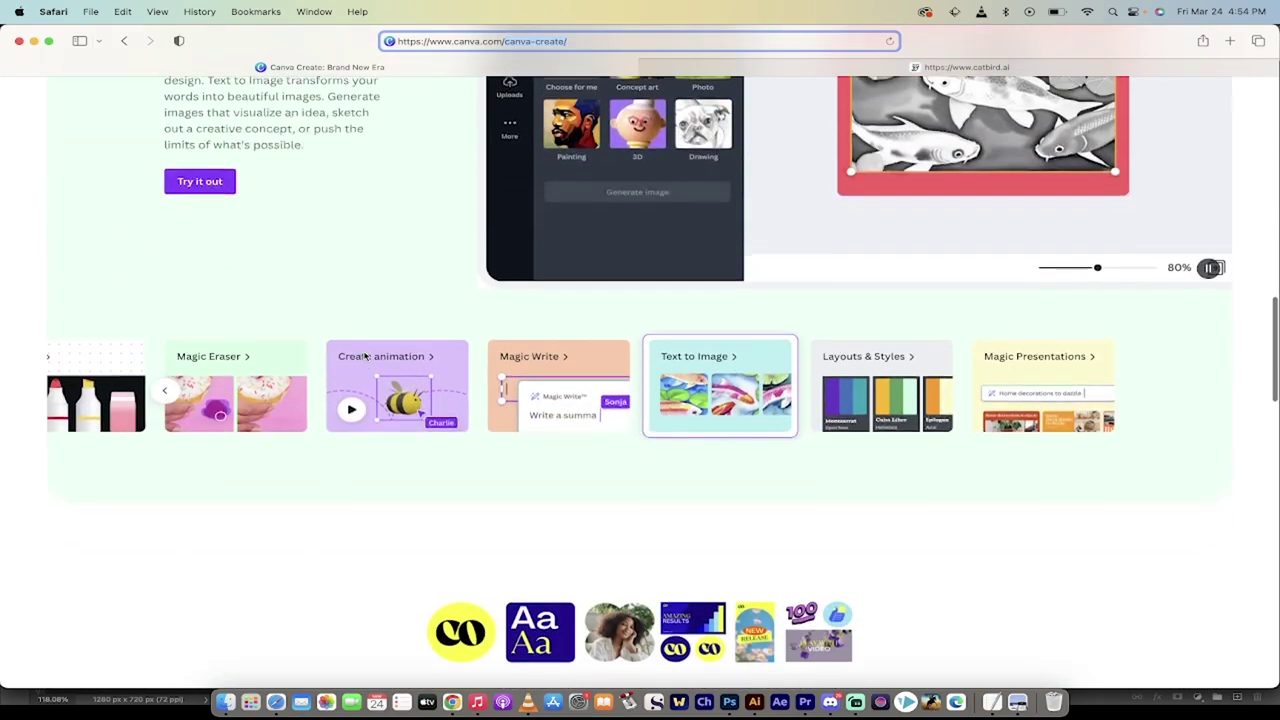
pyautogui.click(703, 334)
pyautogui.scroll(5, 703, 334)
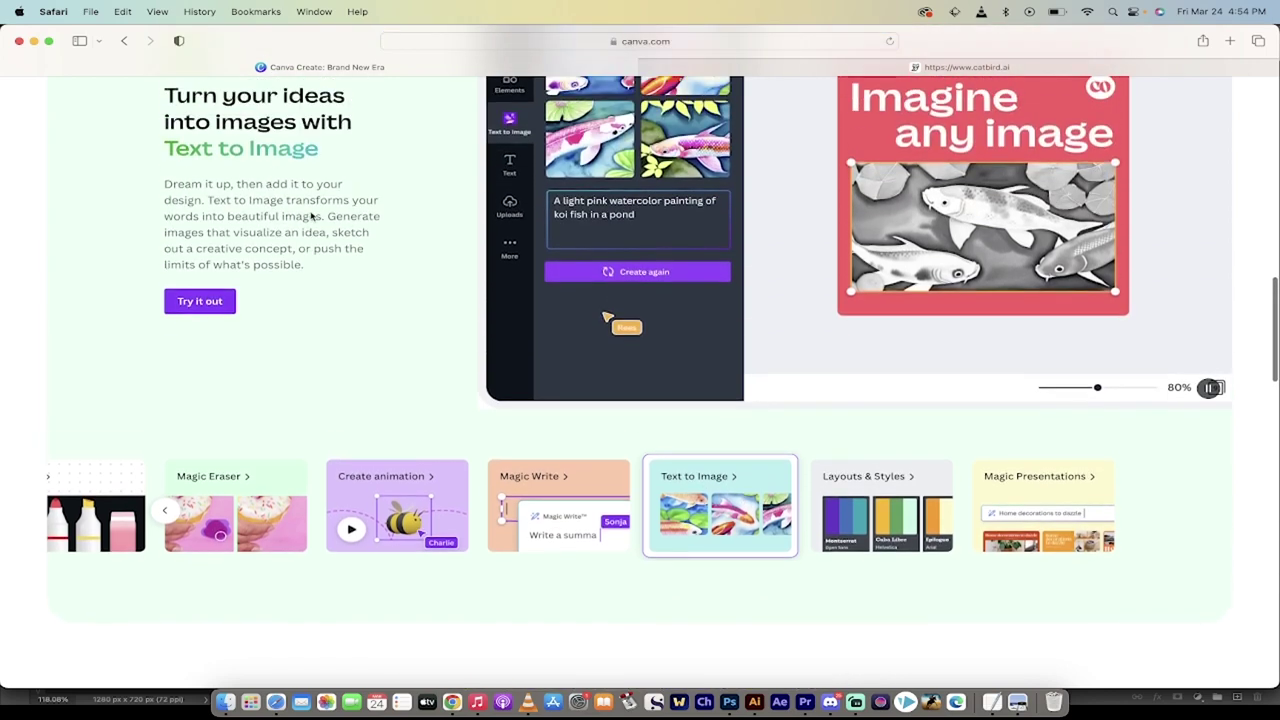
pyautogui.scroll(2, 920, 257)
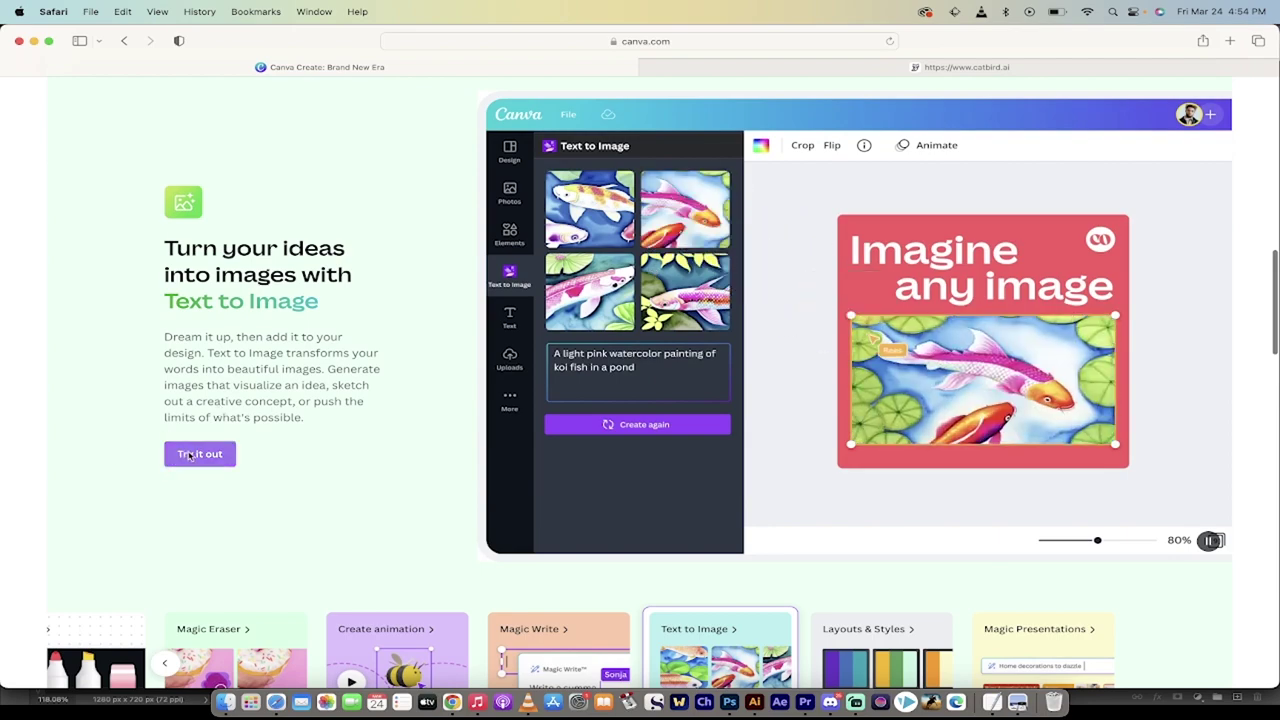
pyautogui.click(222, 454)
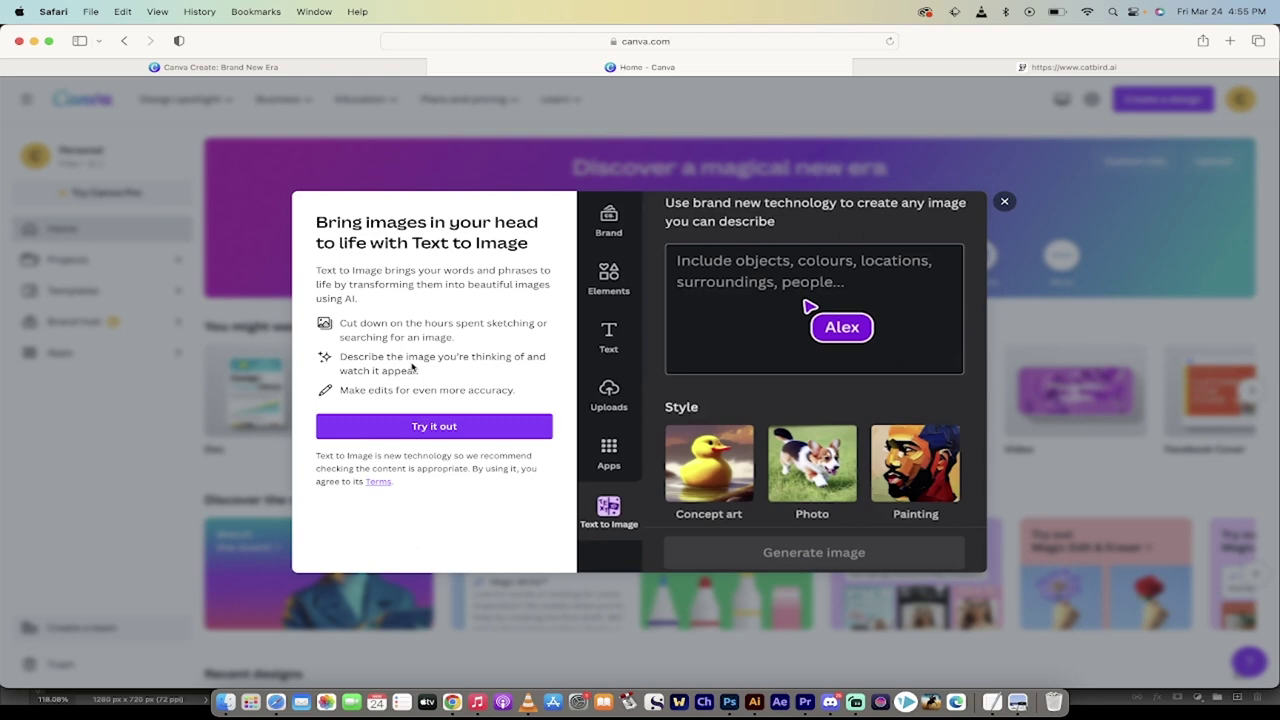
# Step: Start Text to Image in a new Instagram post with the prompt 'ENglish bulldog reading a book on the beach'
pyautogui.click(408, 426)
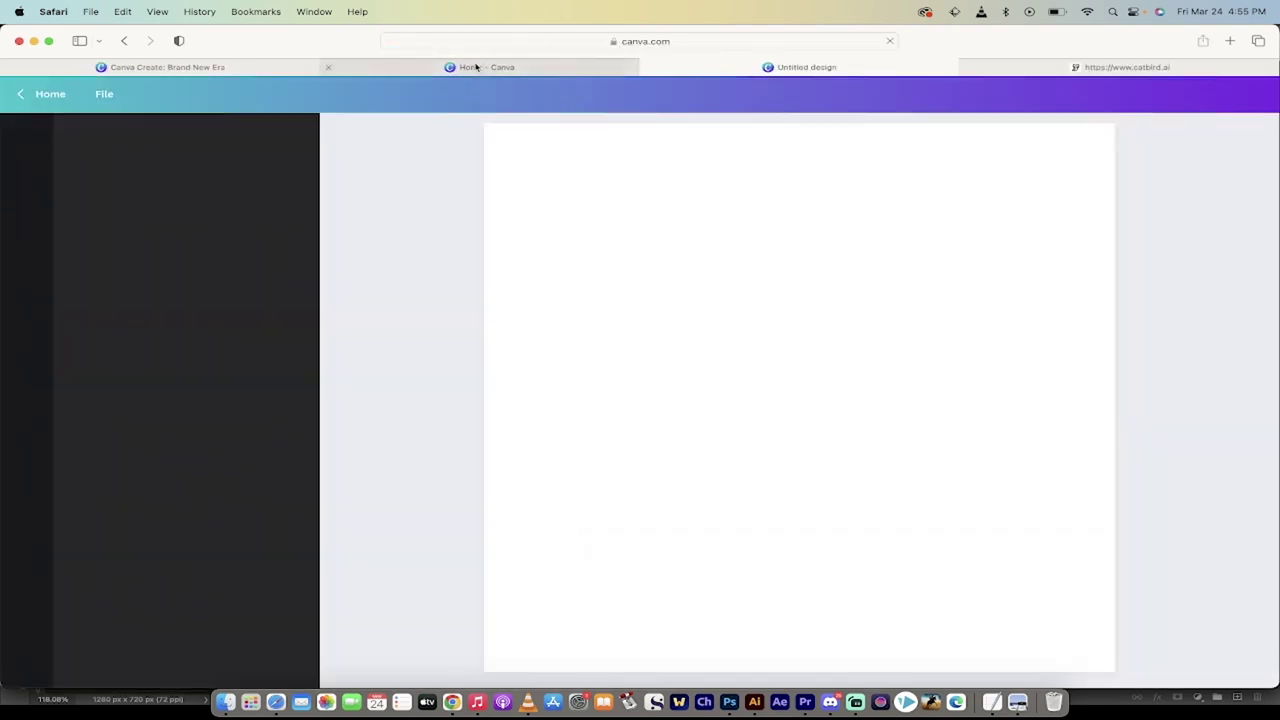
pyautogui.click(480, 67)
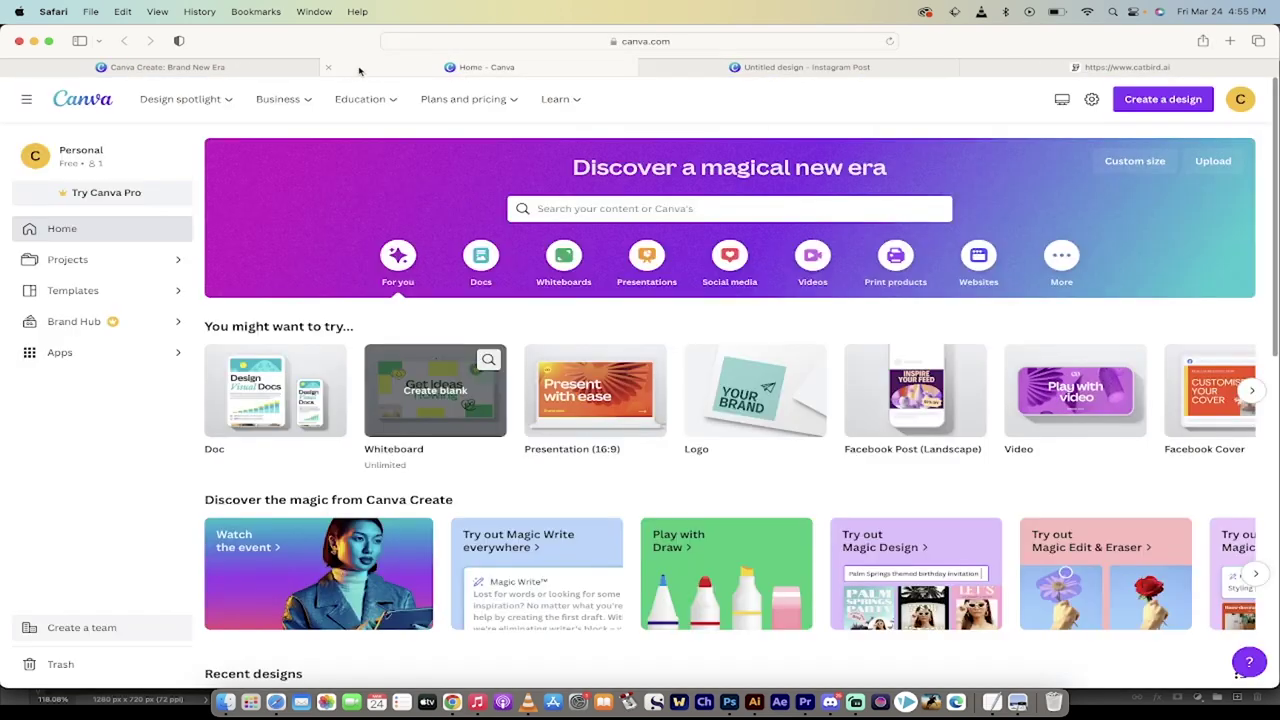
pyautogui.click(326, 67)
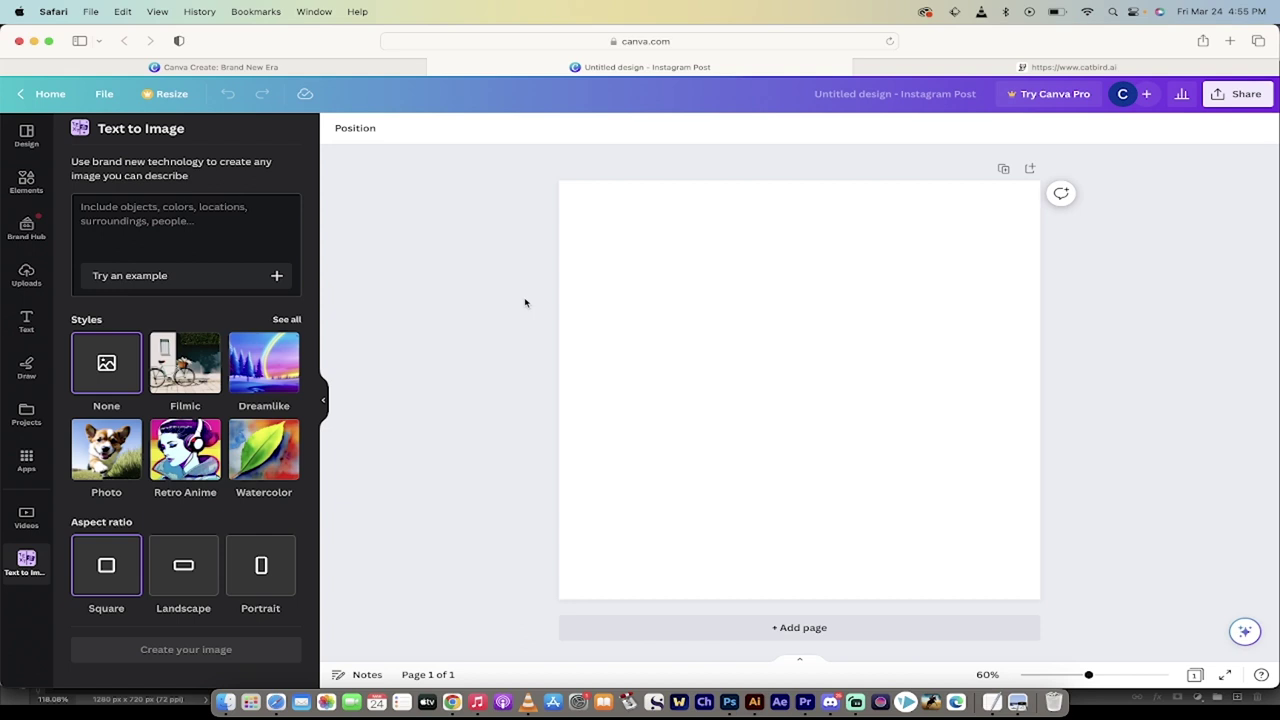
pyautogui.click(185, 208)
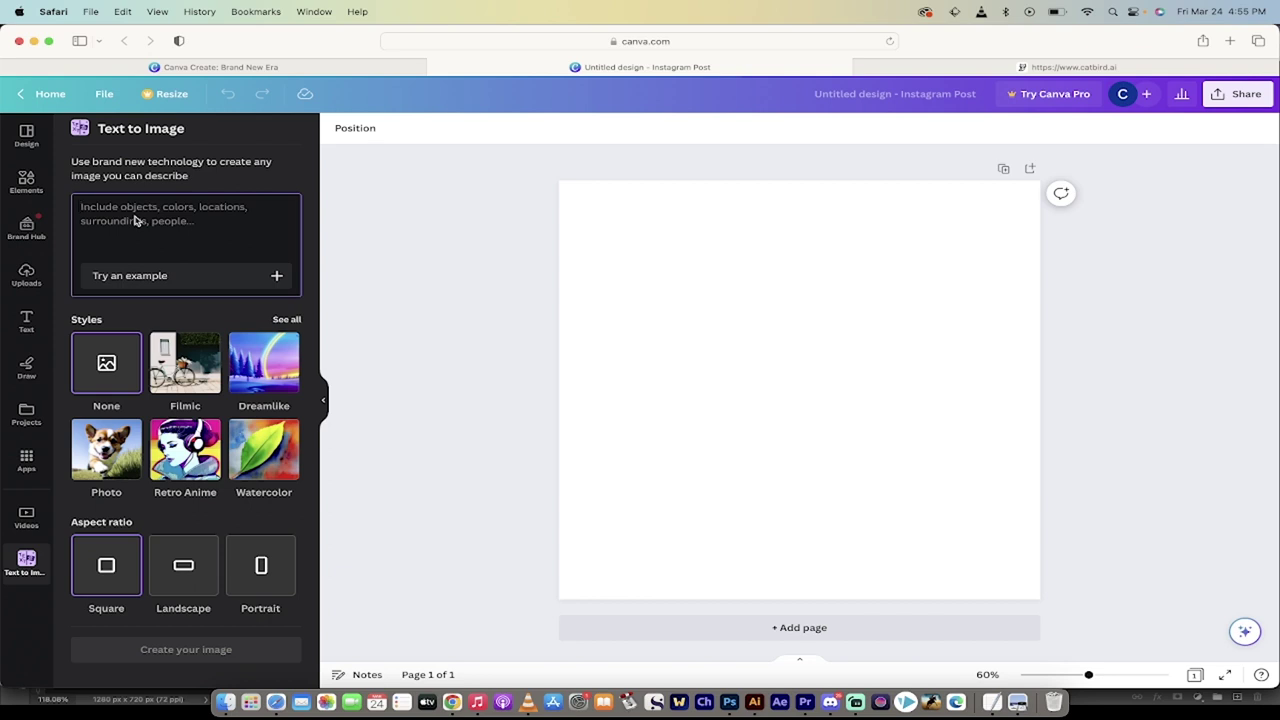
pyautogui.write('EN')
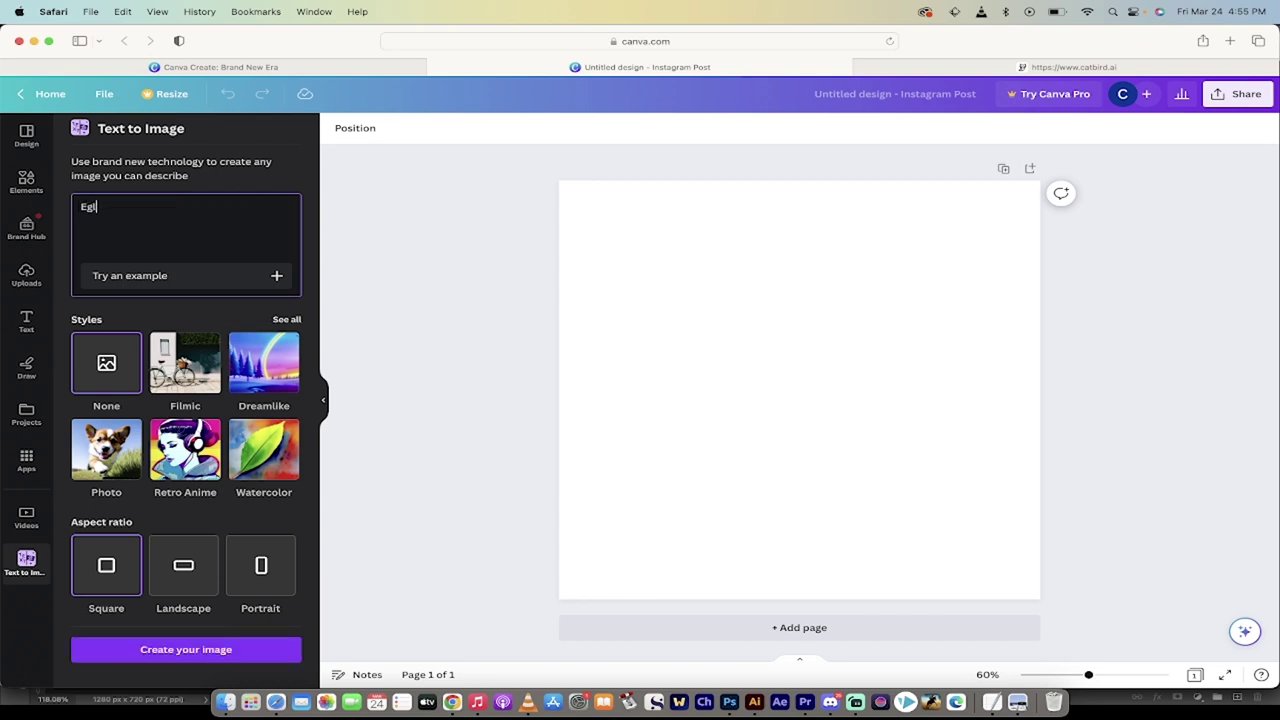
pyautogui.write('glish bulldog reading a book on')
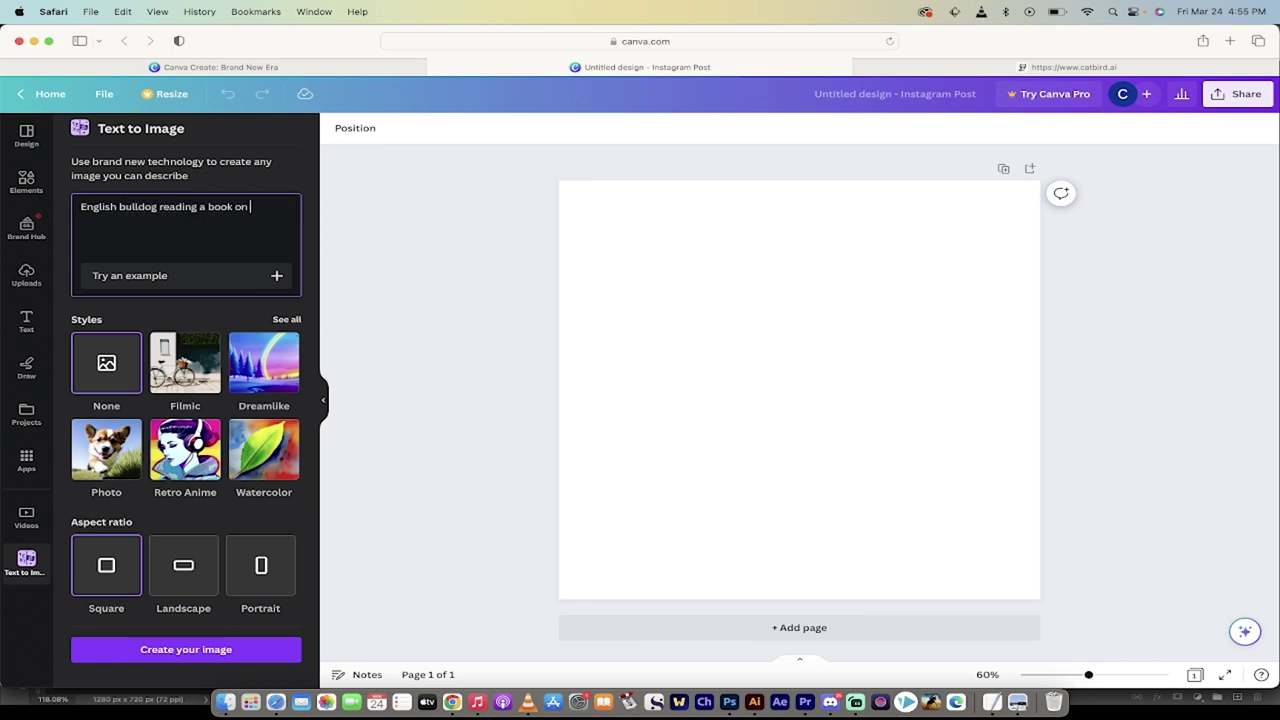
pyautogui.write(' the beach')
# Step: Generate the bulldog images, add the third result, and stretch it across the whole post
pyautogui.click(195, 652)
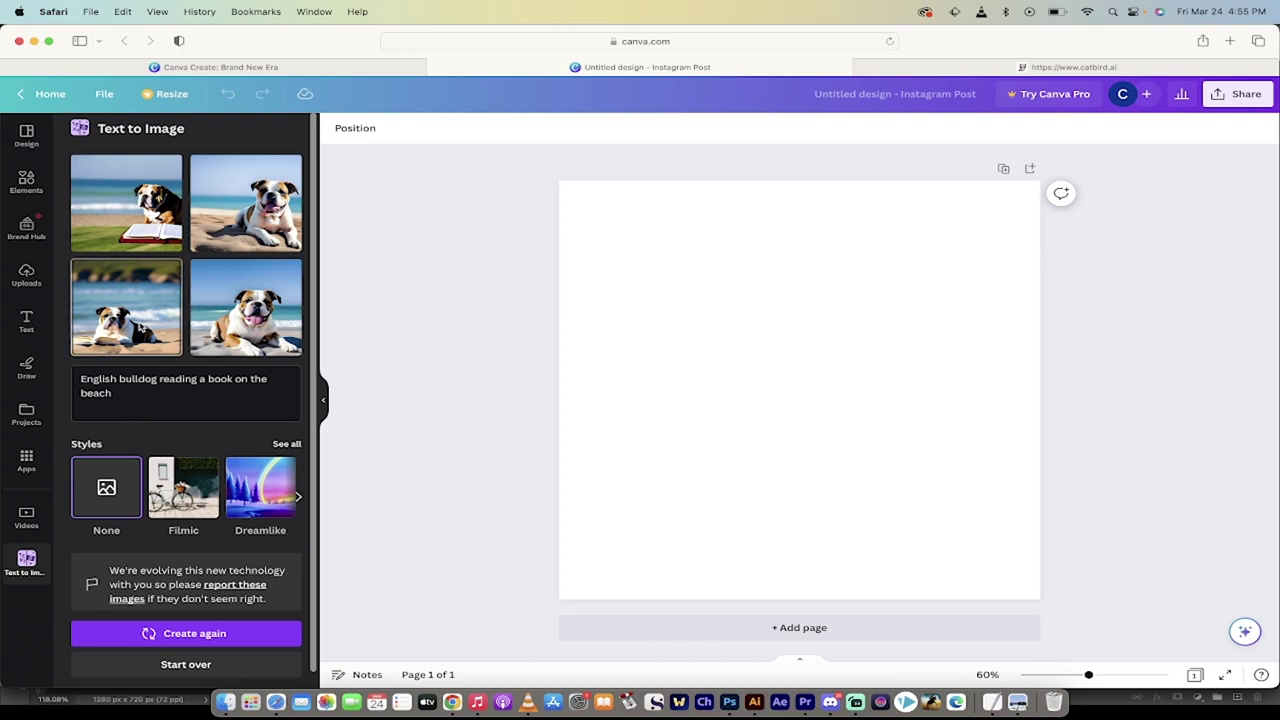
pyautogui.click(126, 307)
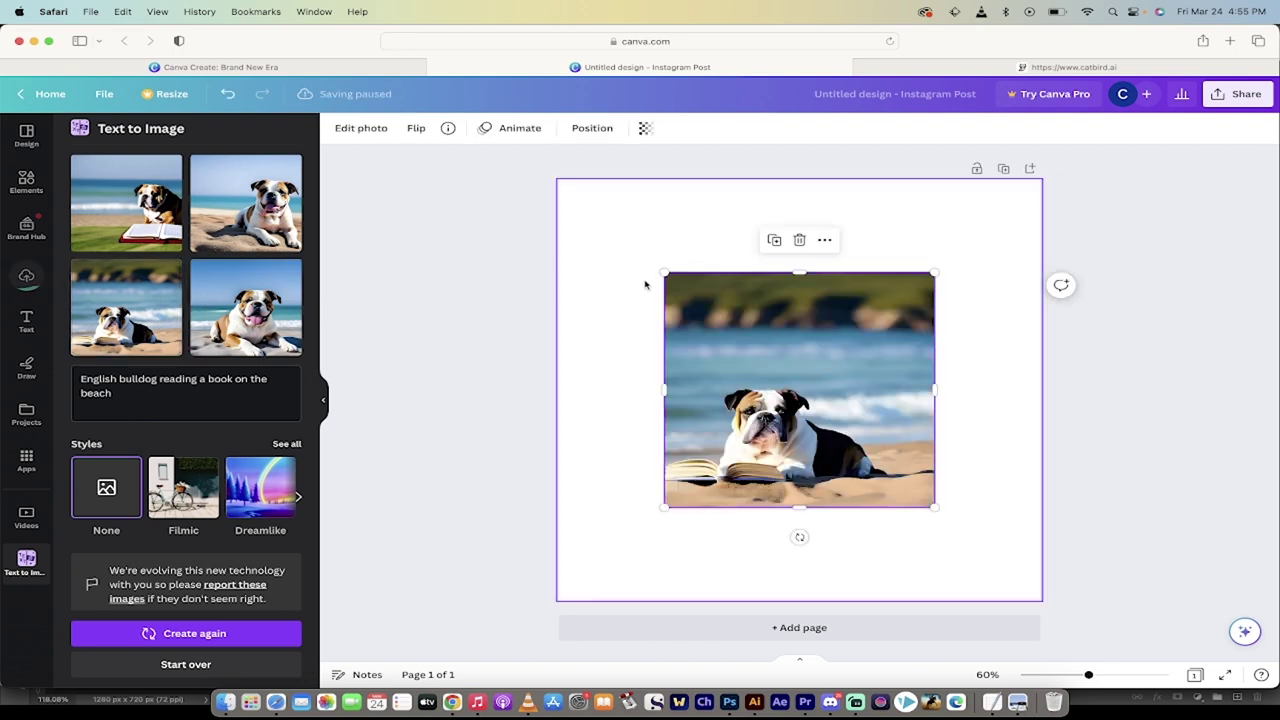
pyautogui.moveTo(666, 274); pyautogui.dragTo(557, 180)
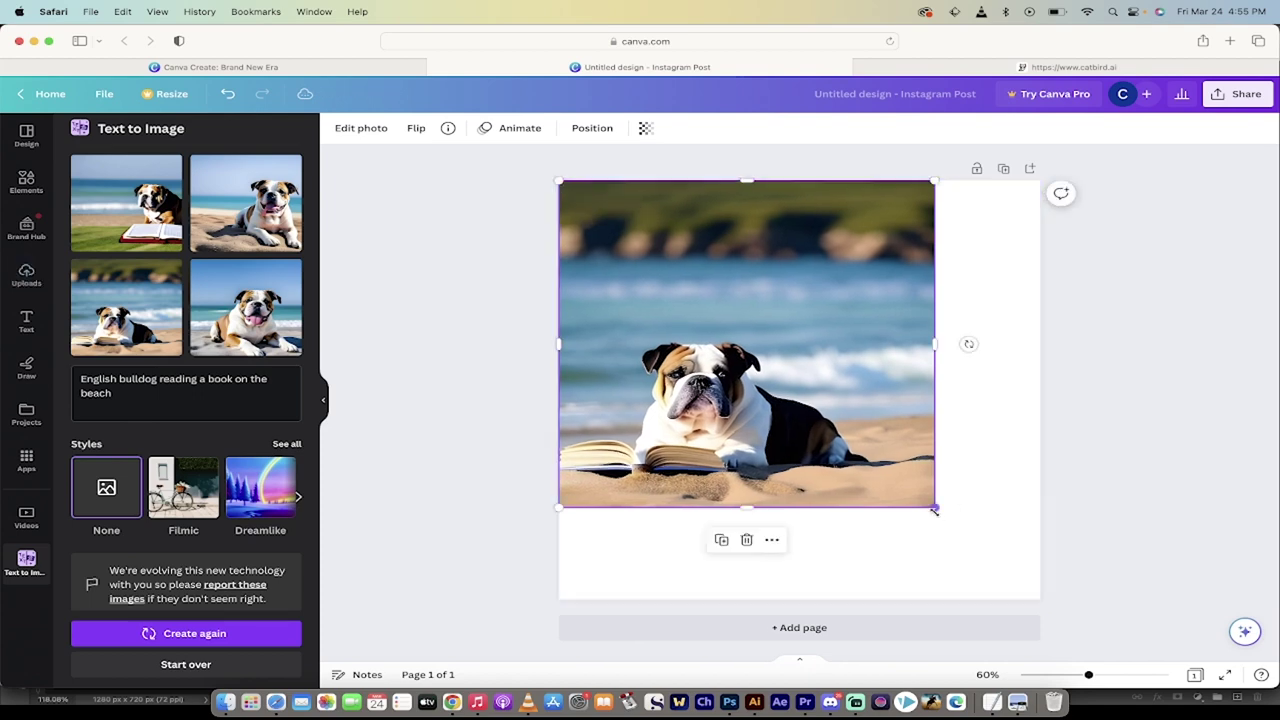
pyautogui.moveTo(934, 507); pyautogui.dragTo(1040, 600)
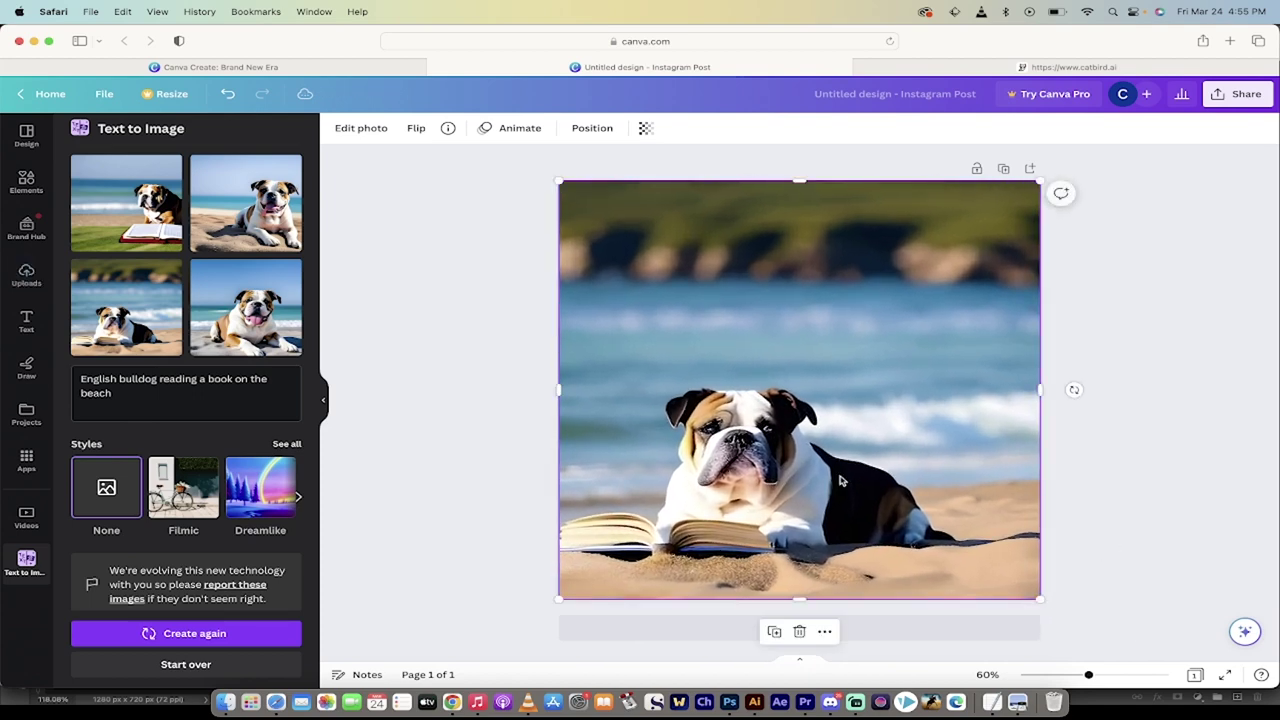
pyautogui.click(475, 419)
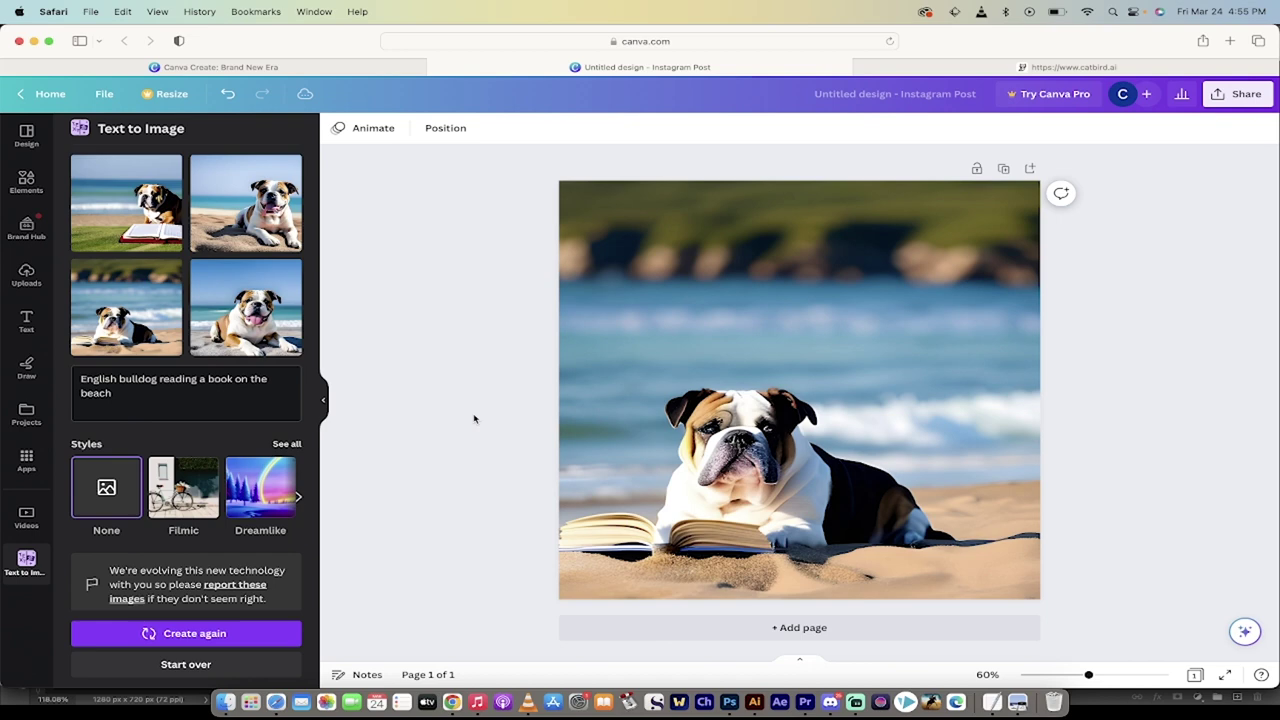
pyautogui.click(230, 412)
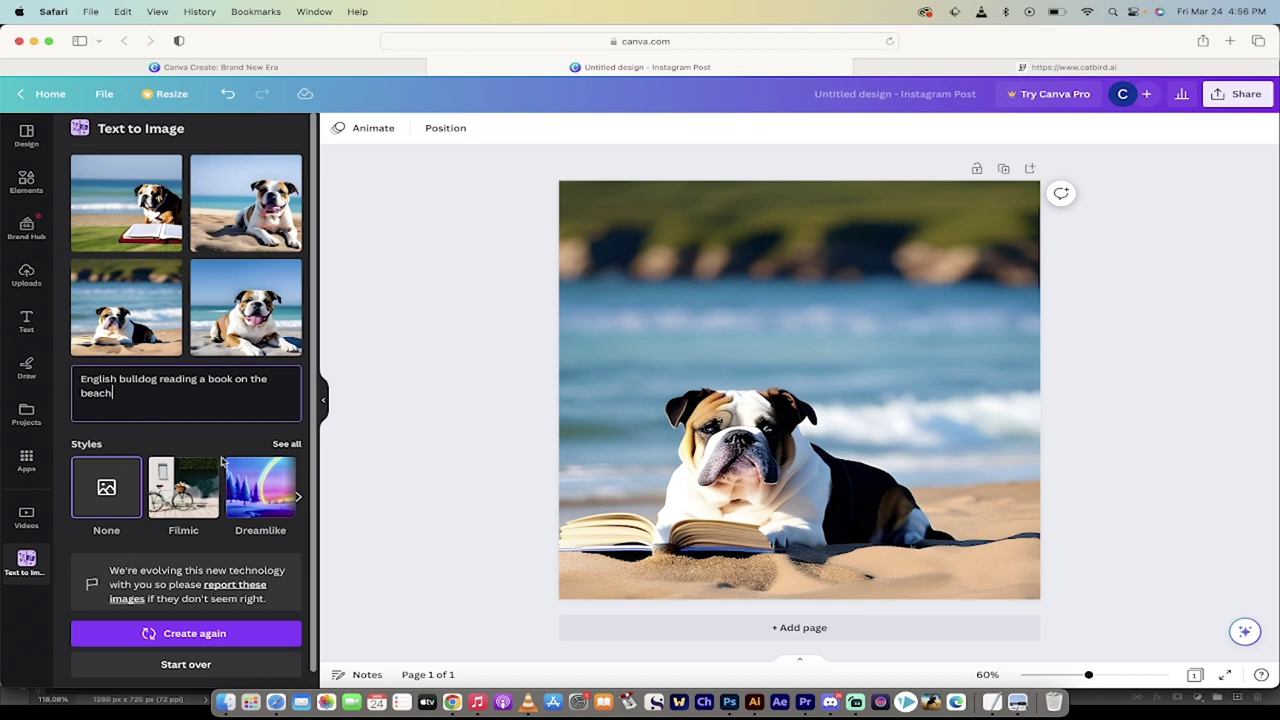
pyautogui.click(281, 446)
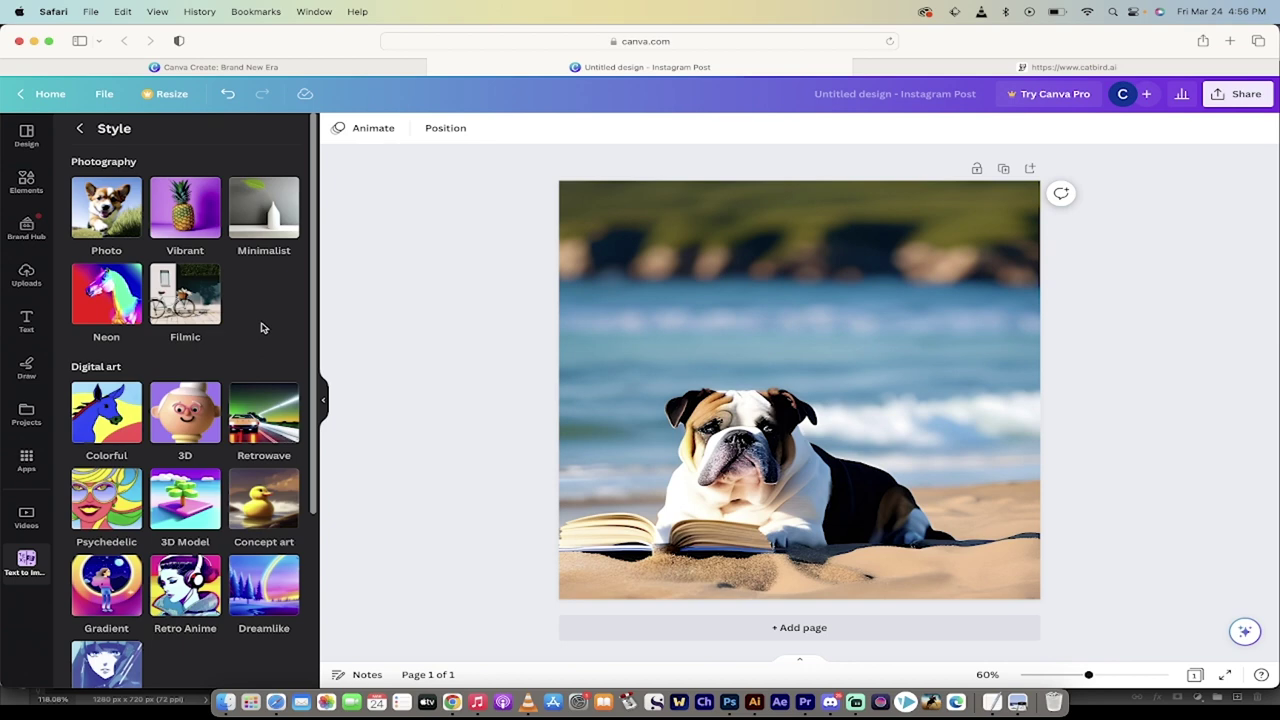
pyautogui.scroll(-3, 262, 328)
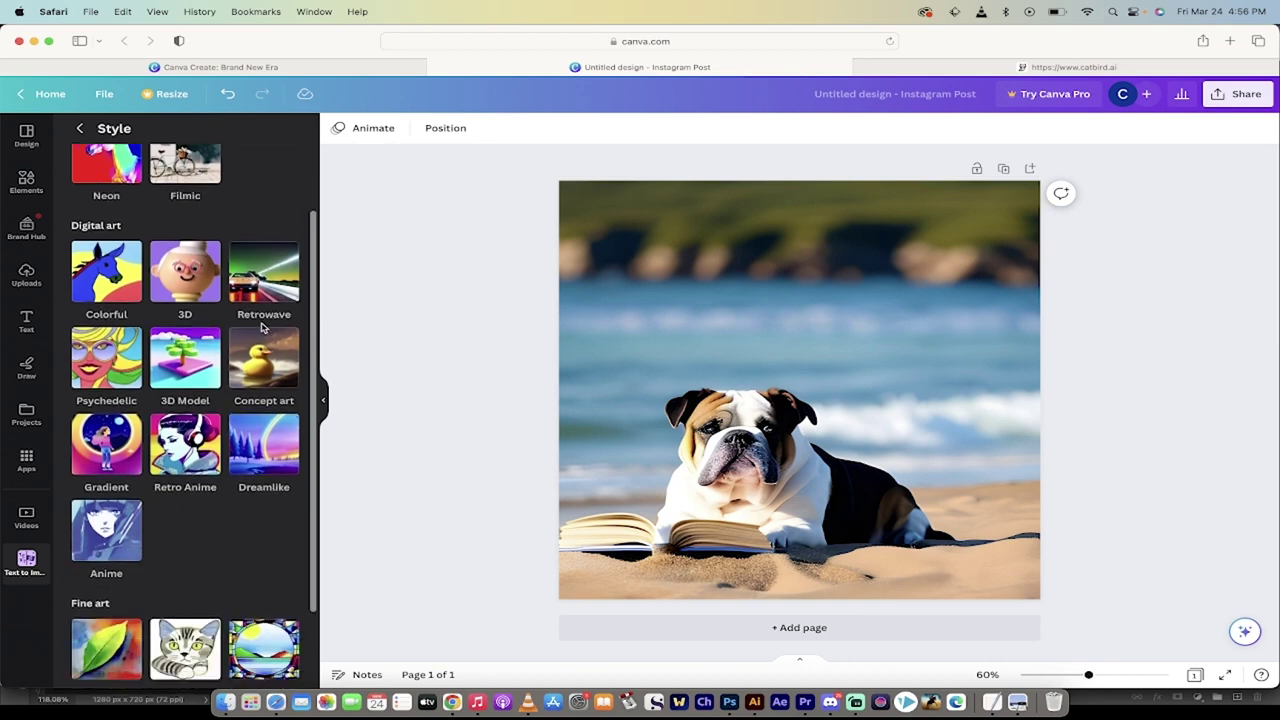
pyautogui.scroll(-2, 262, 328)
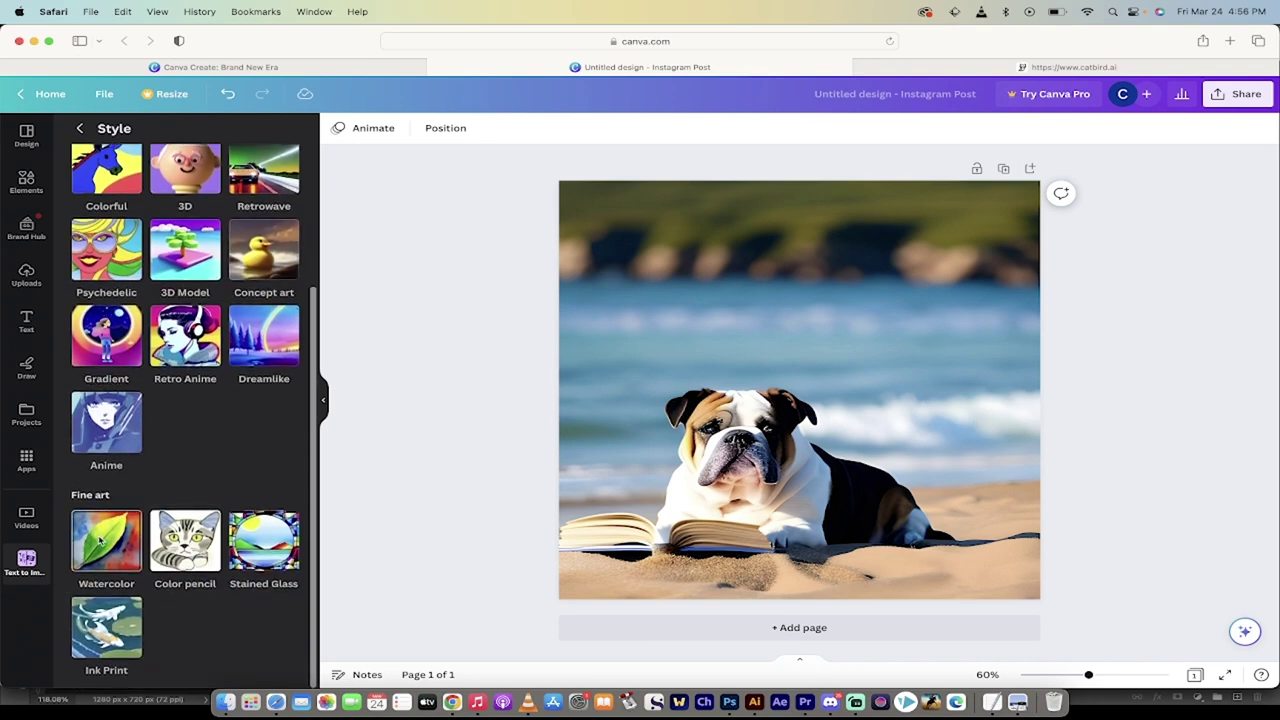
pyautogui.scroll(5, 227, 448)
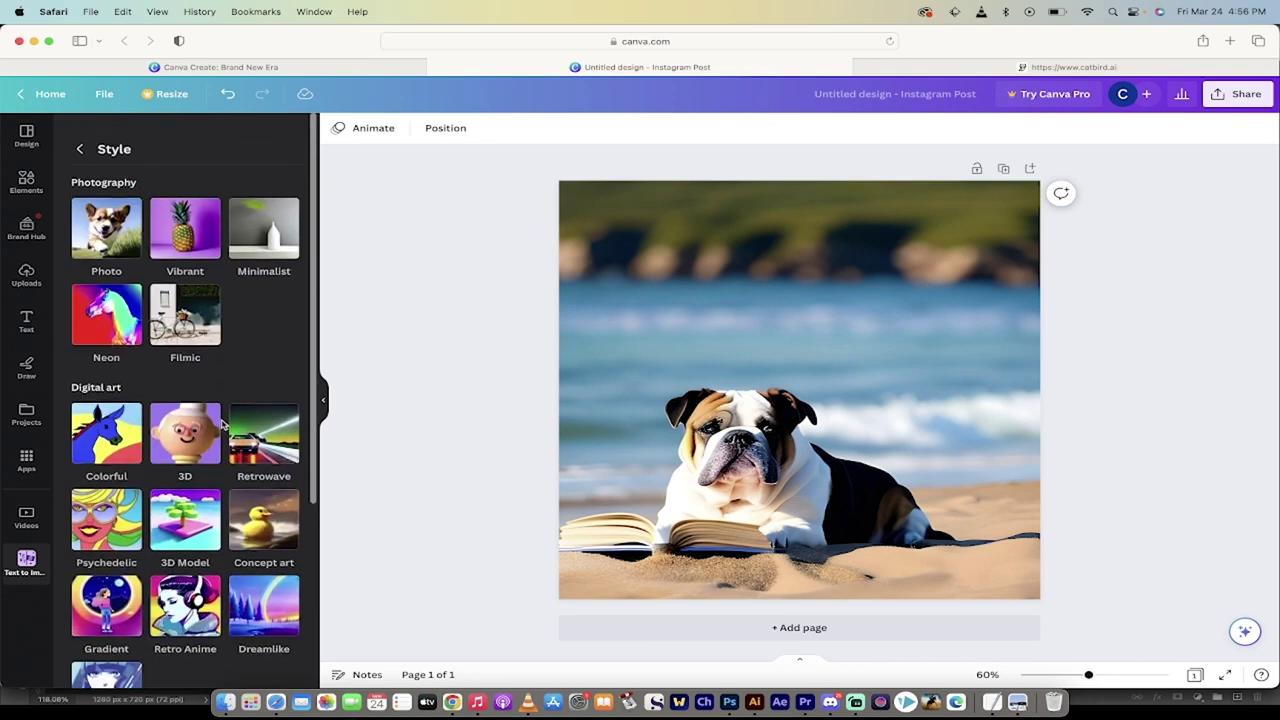
pyautogui.click(80, 128)
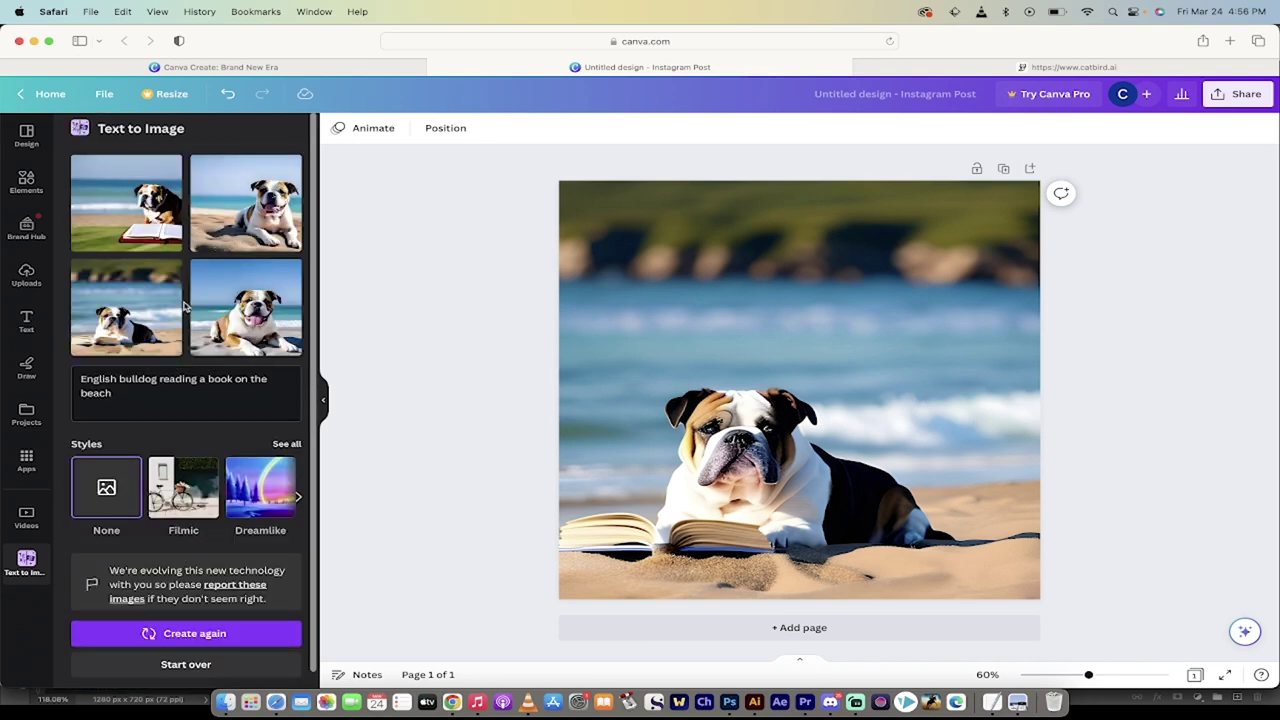
pyautogui.click(164, 404)
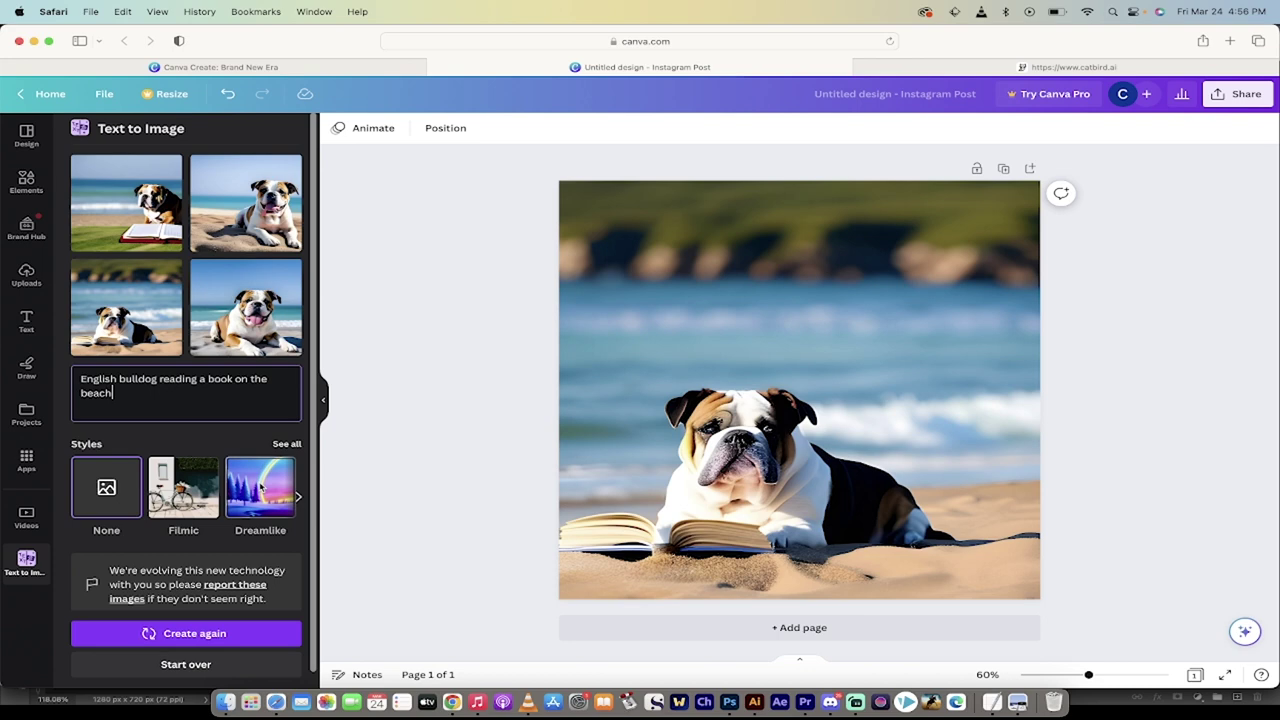
# Step: Switch the generation style to Retro Anime and regenerate the bulldog images
pyautogui.hscroll(3, 260, 487)
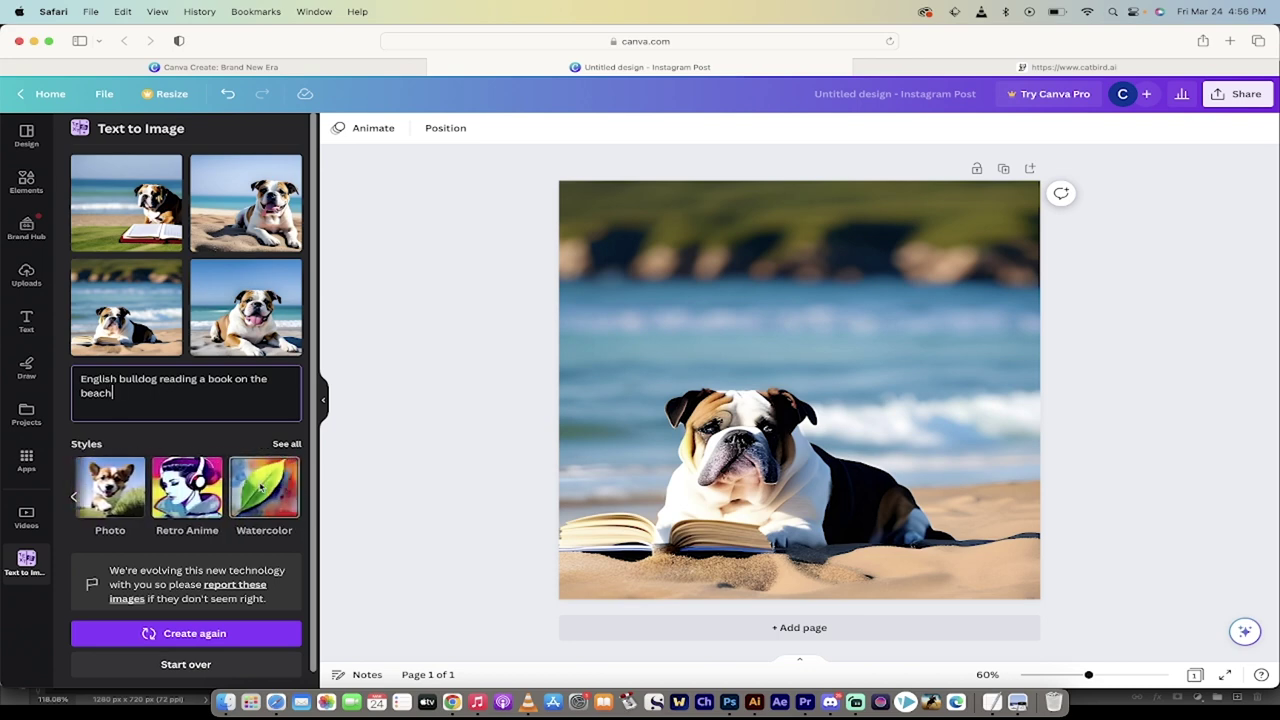
pyautogui.click(189, 505)
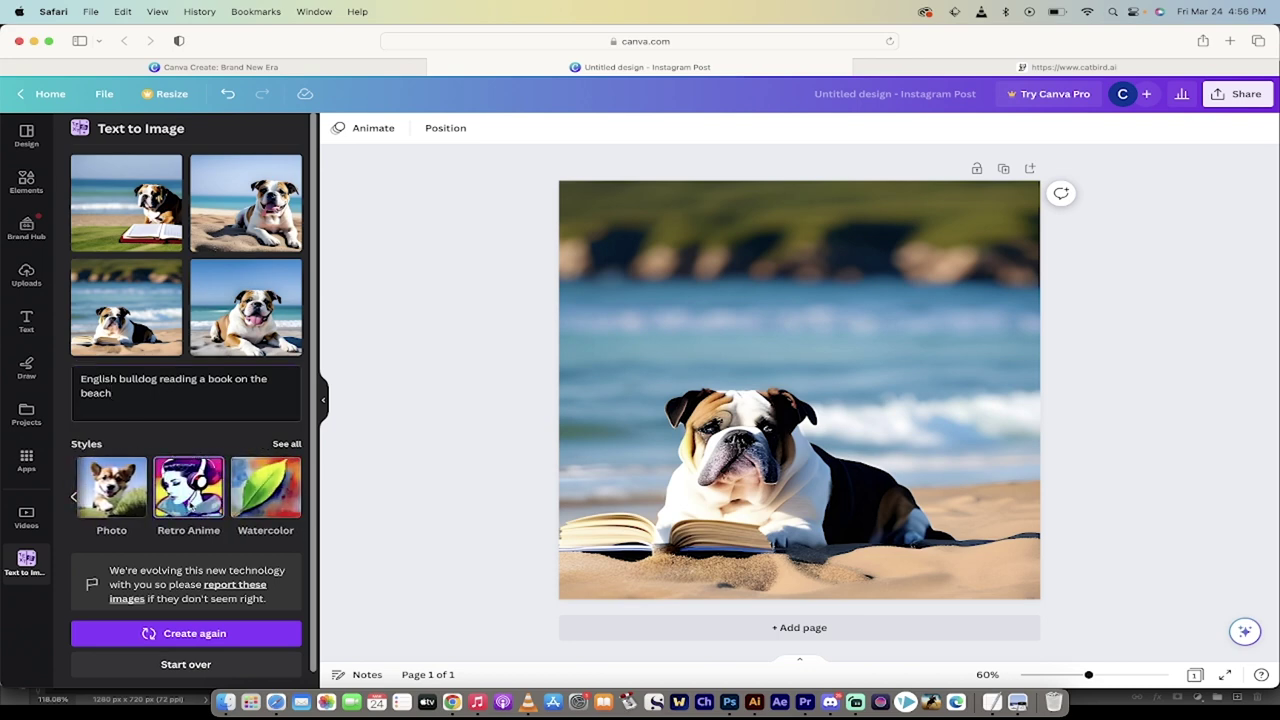
pyautogui.click(197, 634)
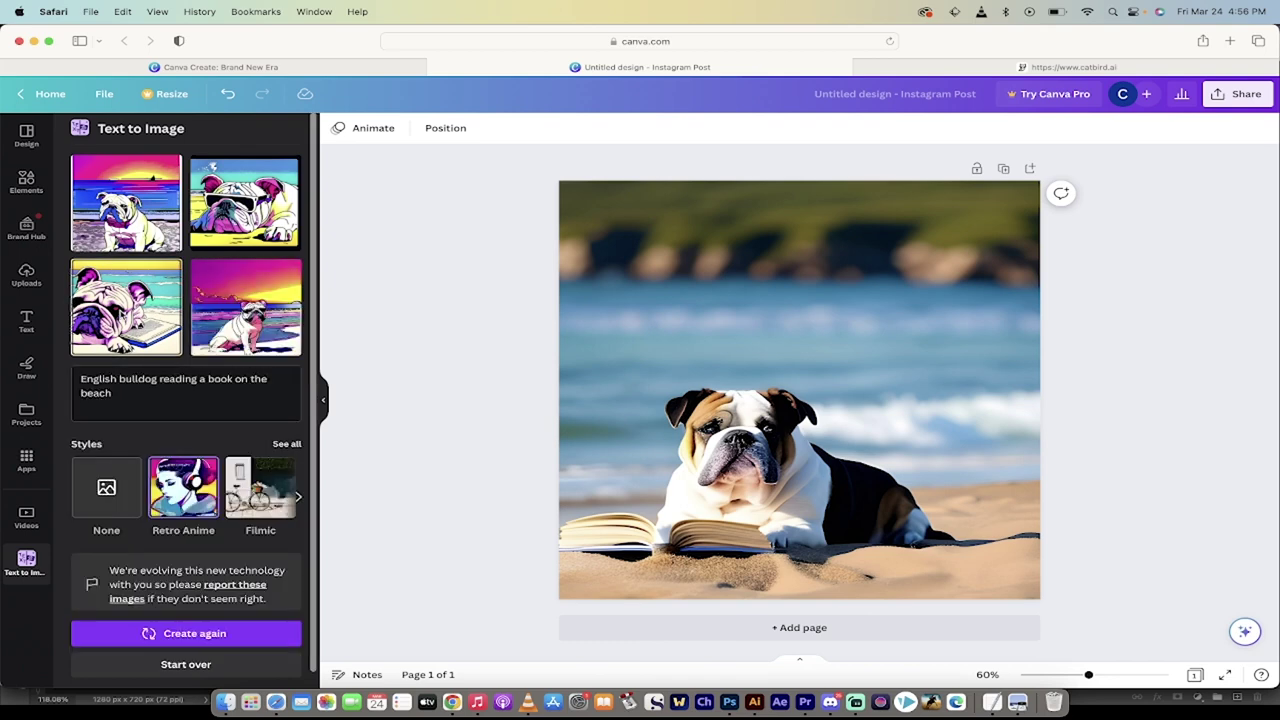
# Step: Add the retro bulldog reading a book and stretch it to cover the post
pyautogui.click(120, 310)
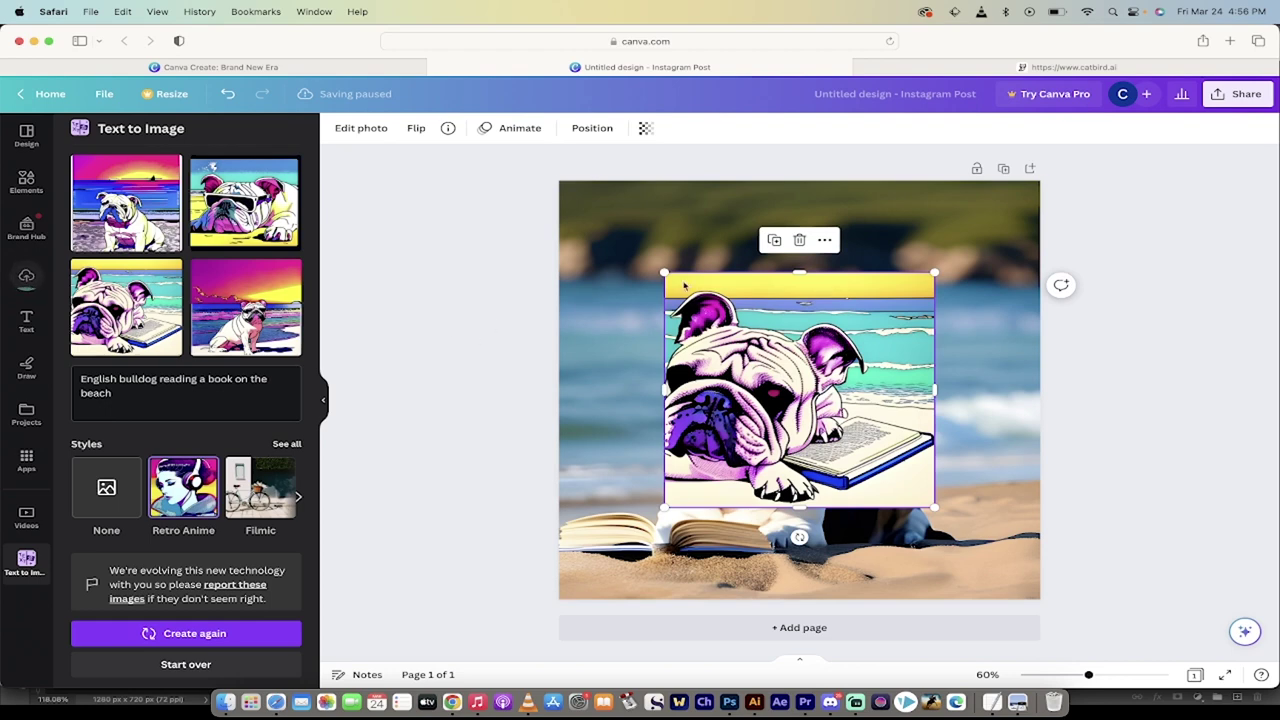
pyautogui.moveTo(663, 274); pyautogui.dragTo(554, 185)
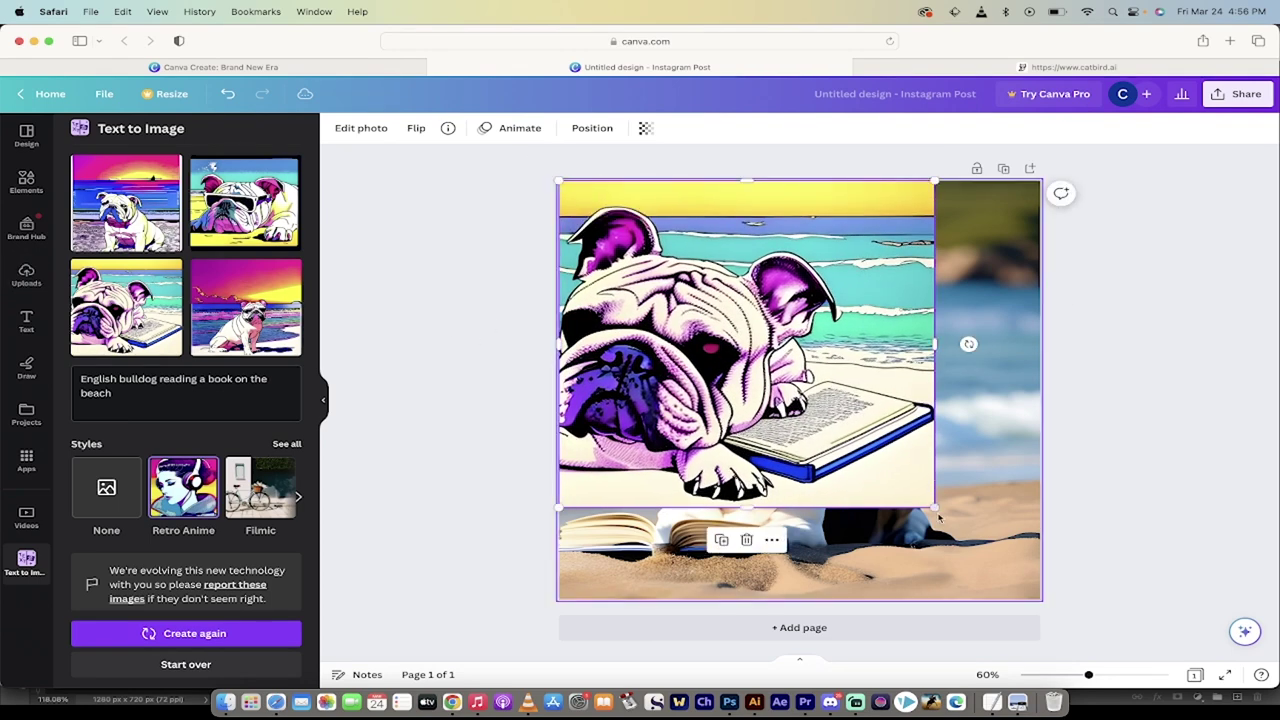
pyautogui.moveTo(935, 510); pyautogui.dragTo(1040, 599)
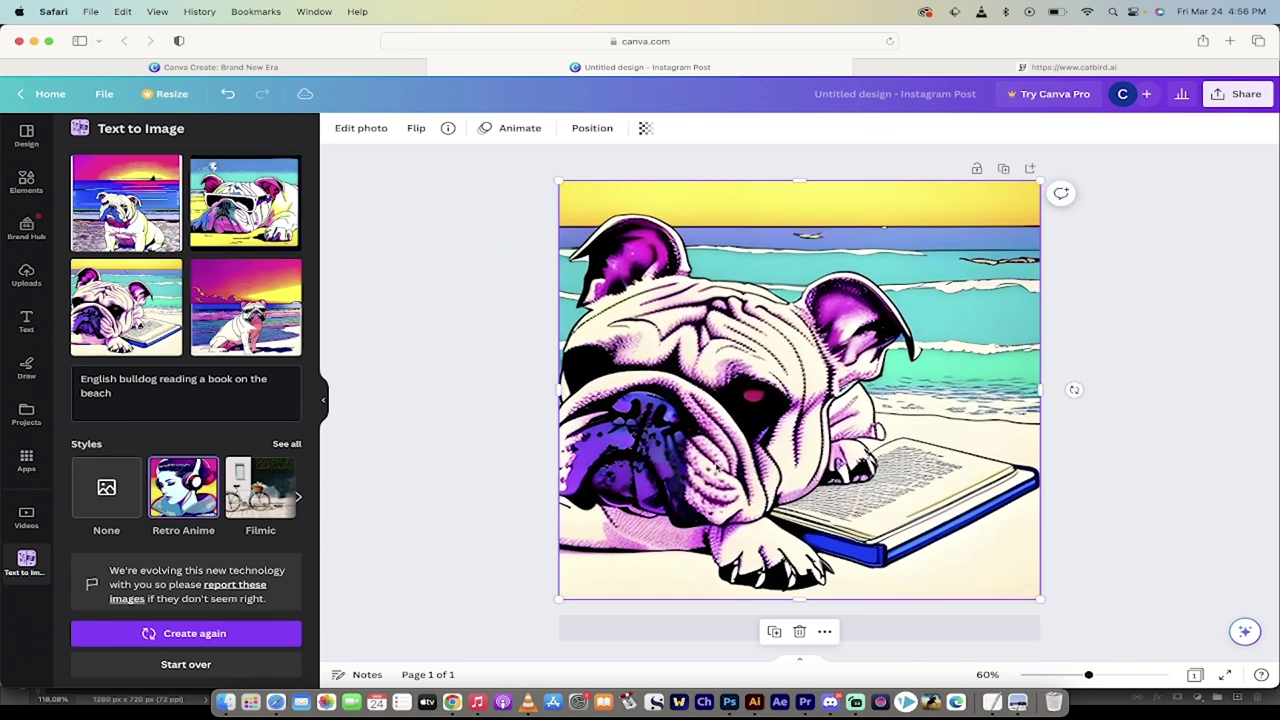
pyautogui.click(490, 413)
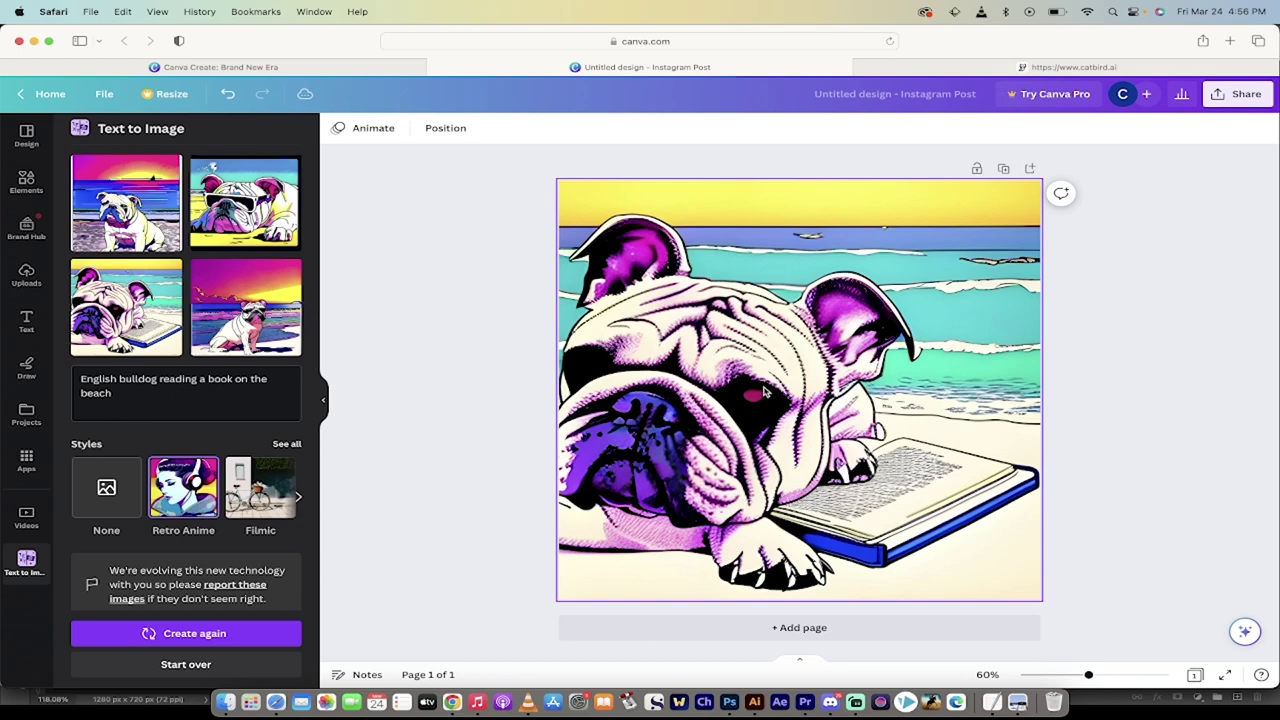
pyautogui.click(660, 392)
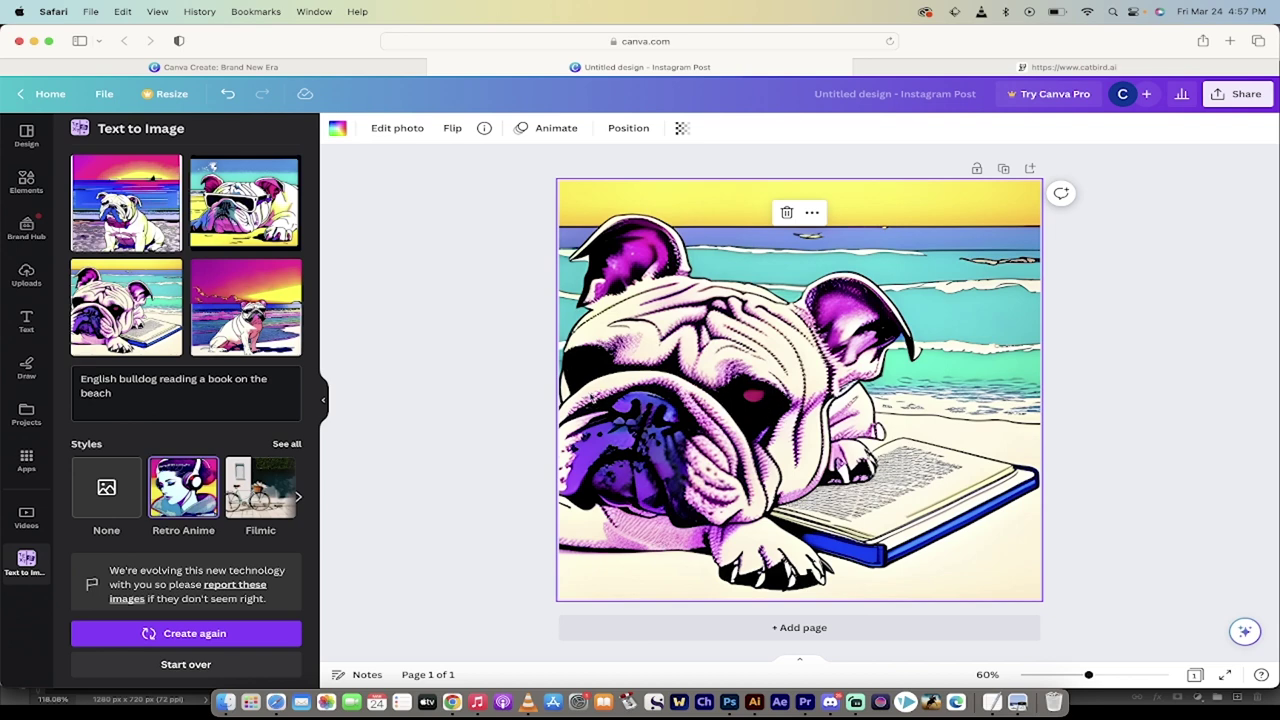
# Step: Add the sunset-beach bulldog image on top and stretch it to fill the page
pyautogui.click(267, 322)
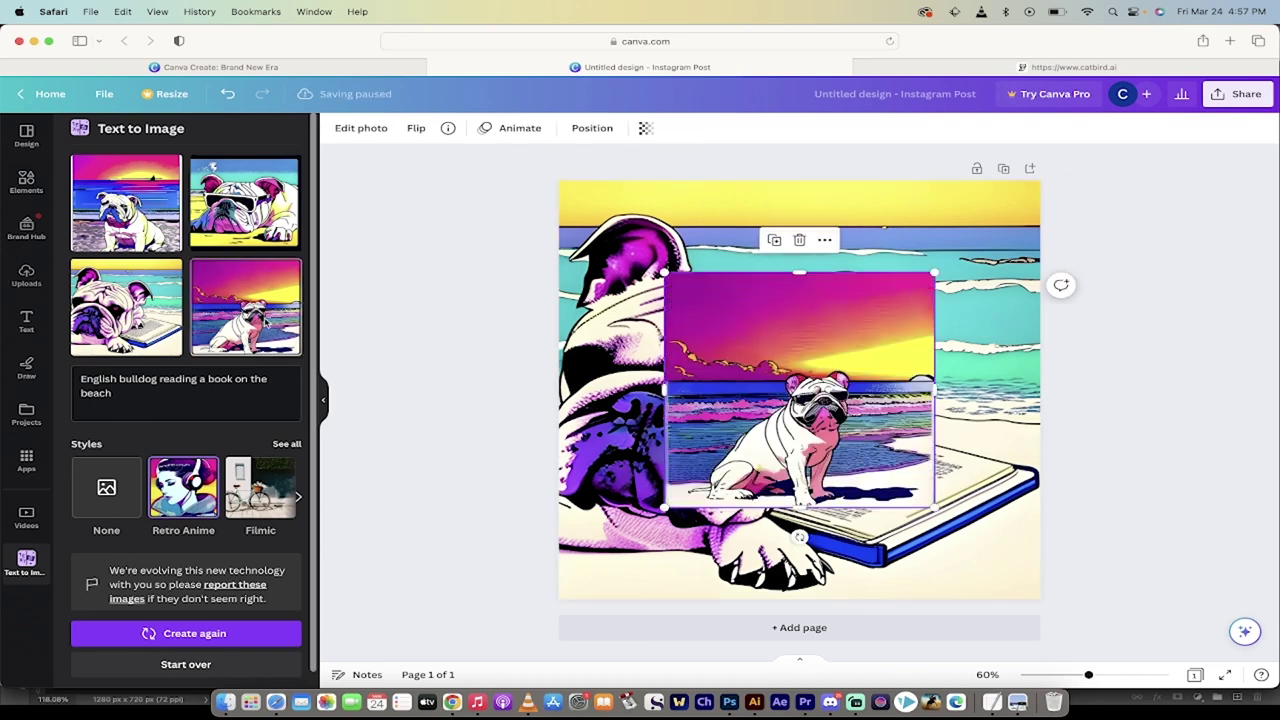
pyautogui.moveTo(664, 272); pyautogui.dragTo(558, 181)
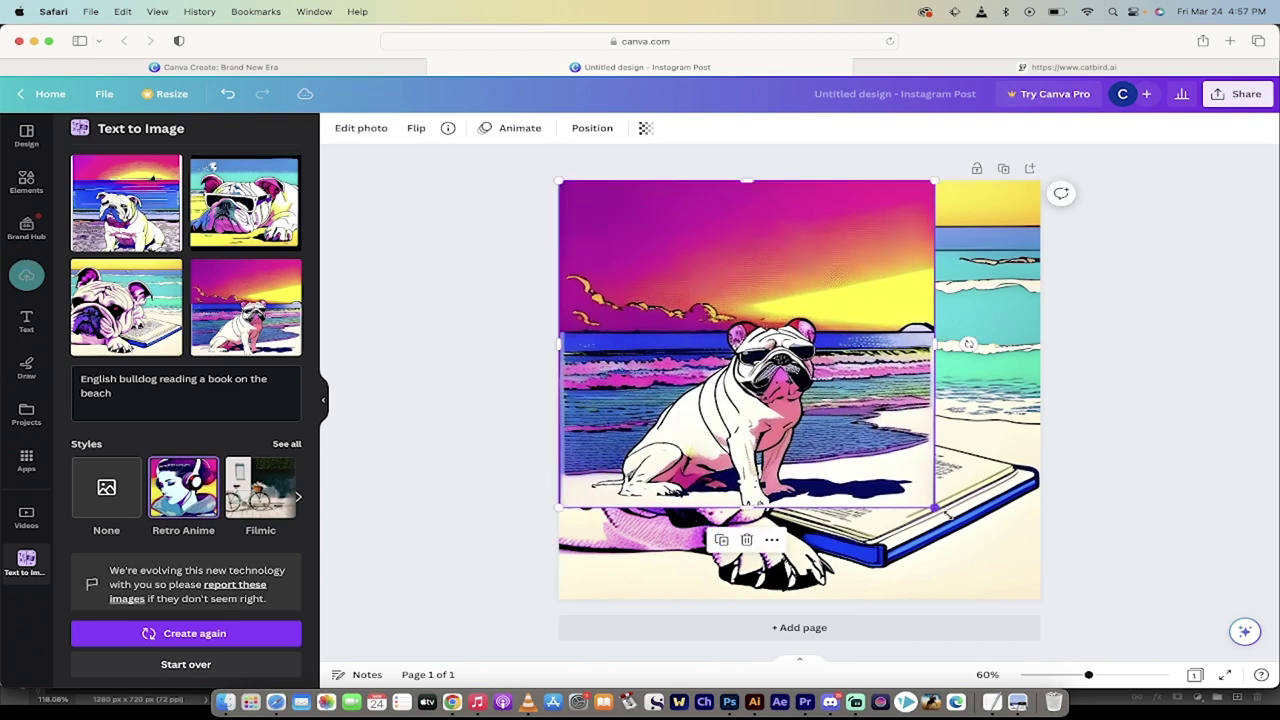
pyautogui.moveTo(935, 508); pyautogui.dragTo(1036, 597)
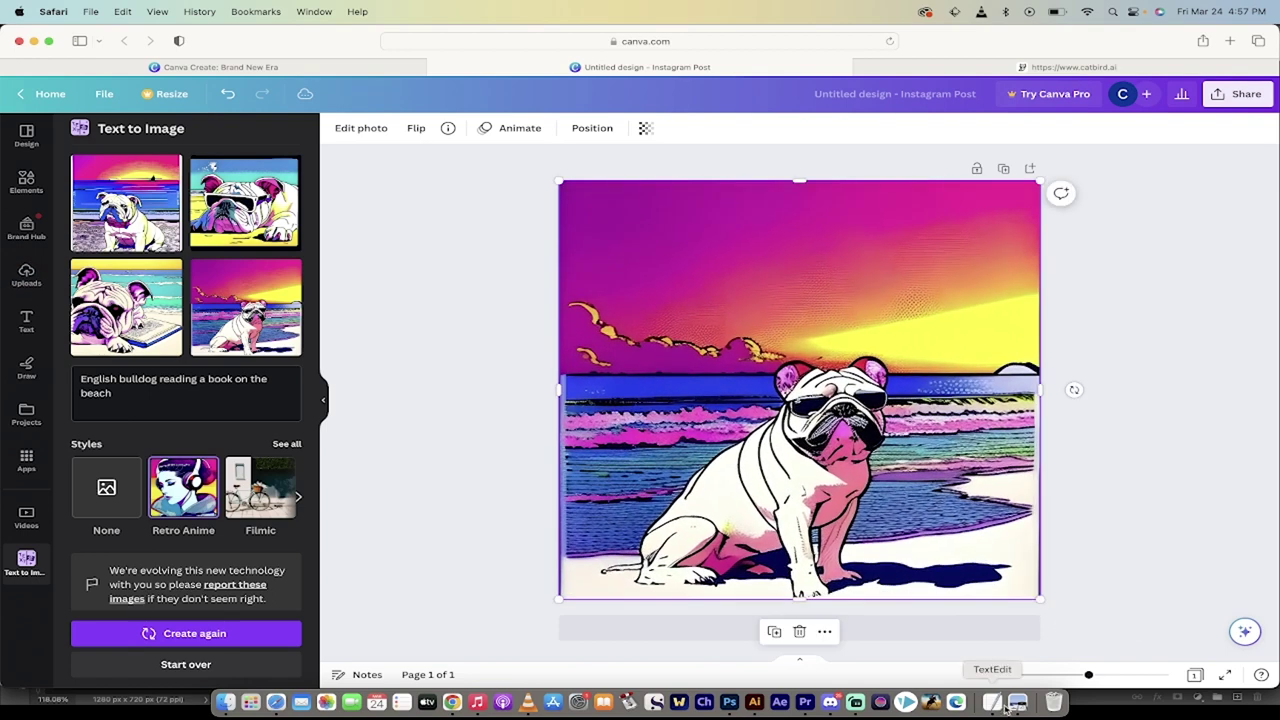
pyautogui.click(1017, 706)
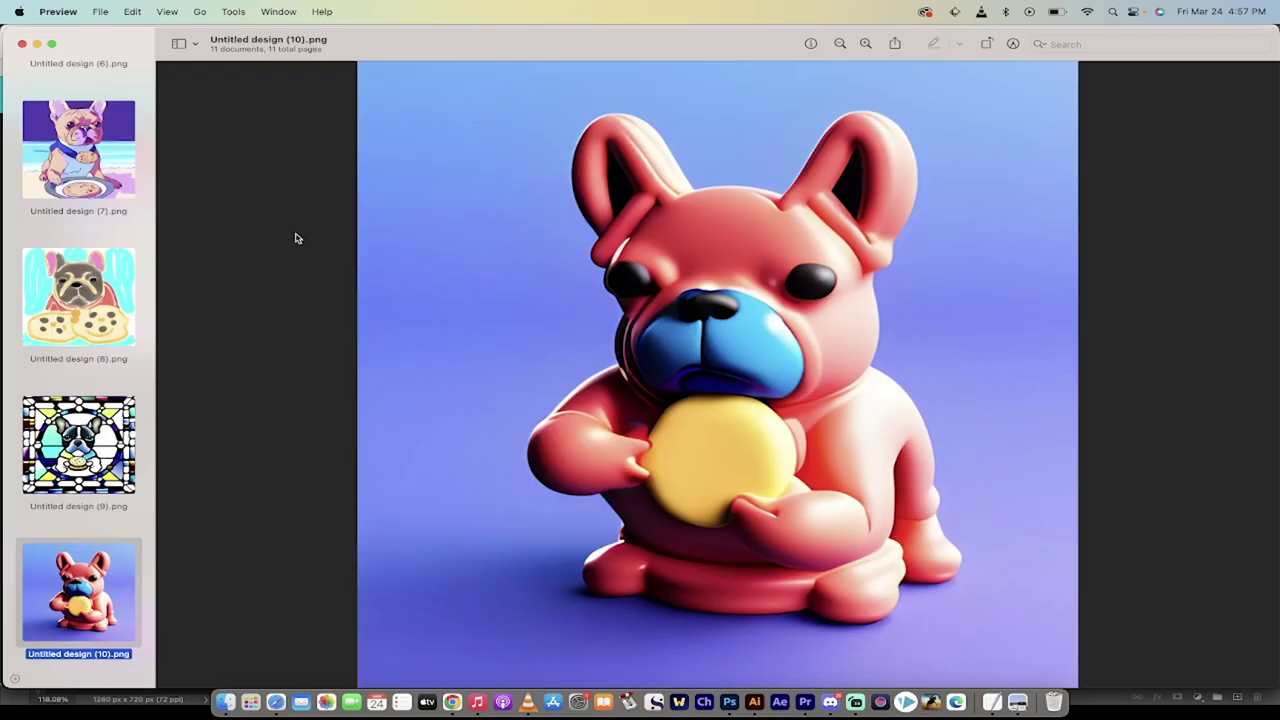
pyautogui.scroll(3, 70, 137)
pyautogui.click(70, 137)
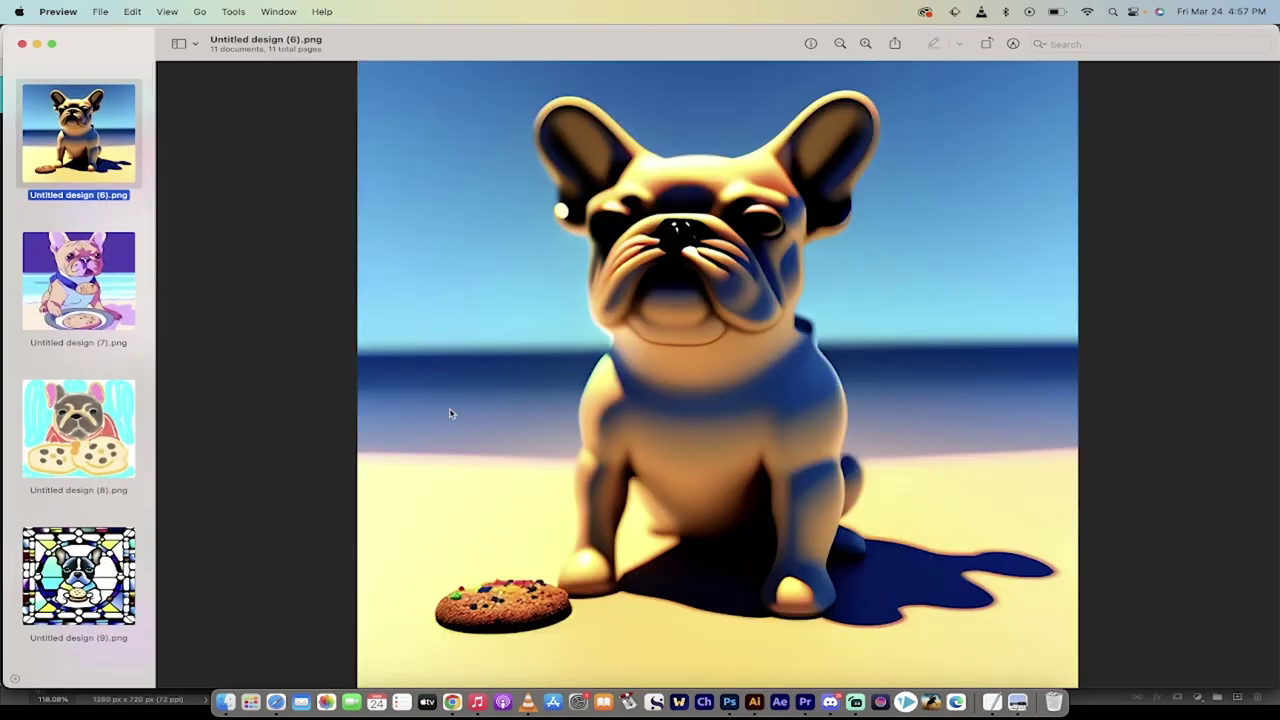
pyautogui.hscroll(2, 449, 409)
pyautogui.scroll(-10, 542, 437)
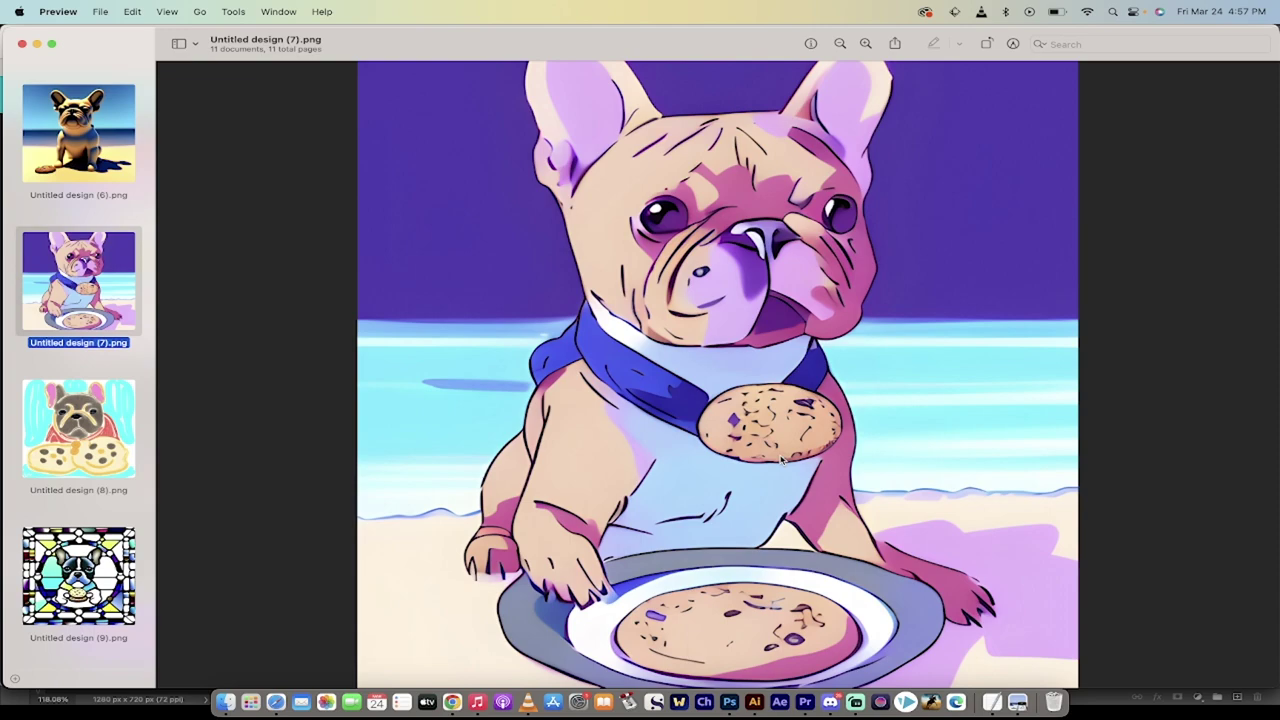
pyautogui.scroll(-10, 783, 459)
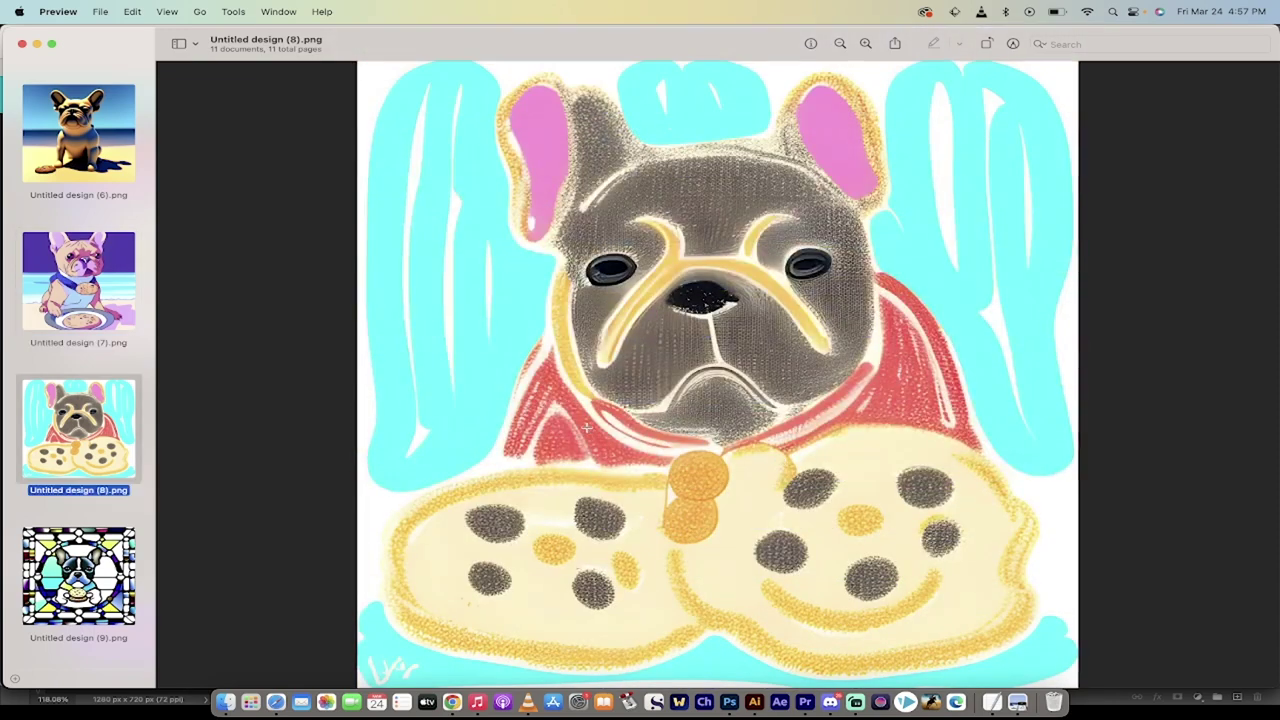
pyautogui.scroll(-10, 588, 430)
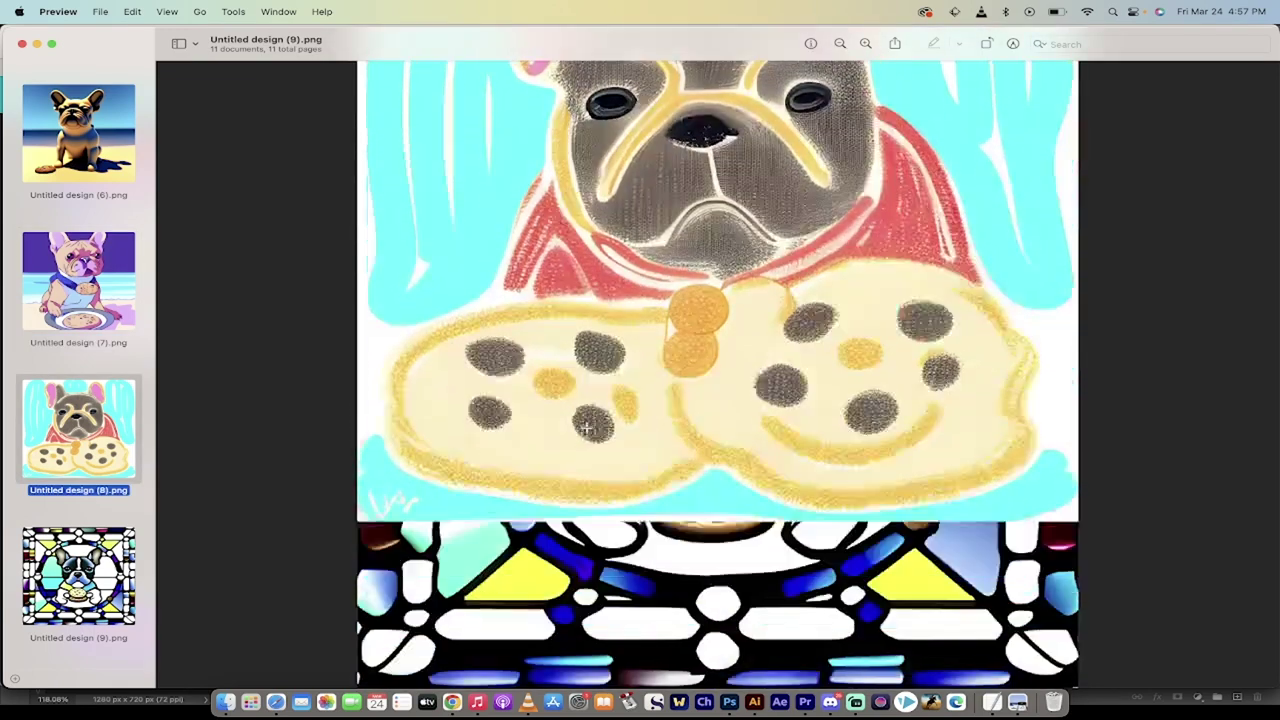
pyautogui.scroll(-10, 537, 485)
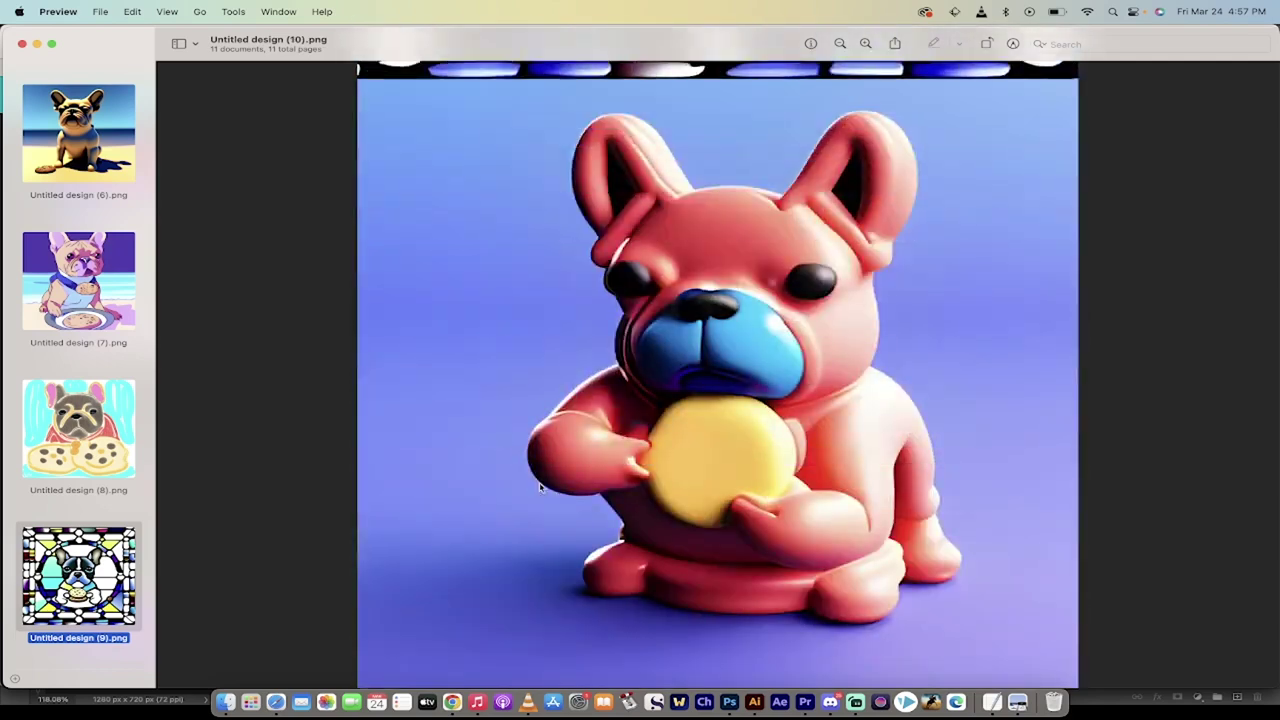
pyautogui.scroll(-15, 538, 483)
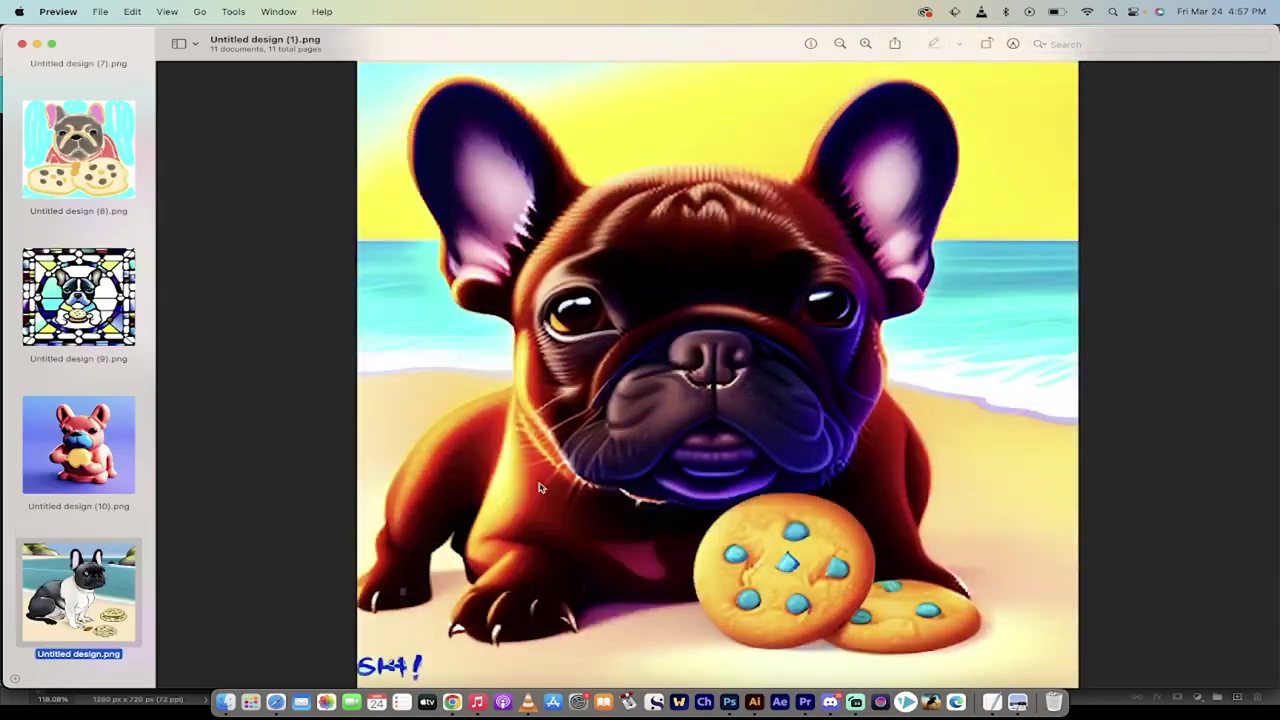
pyautogui.scroll(-15, 538, 483)
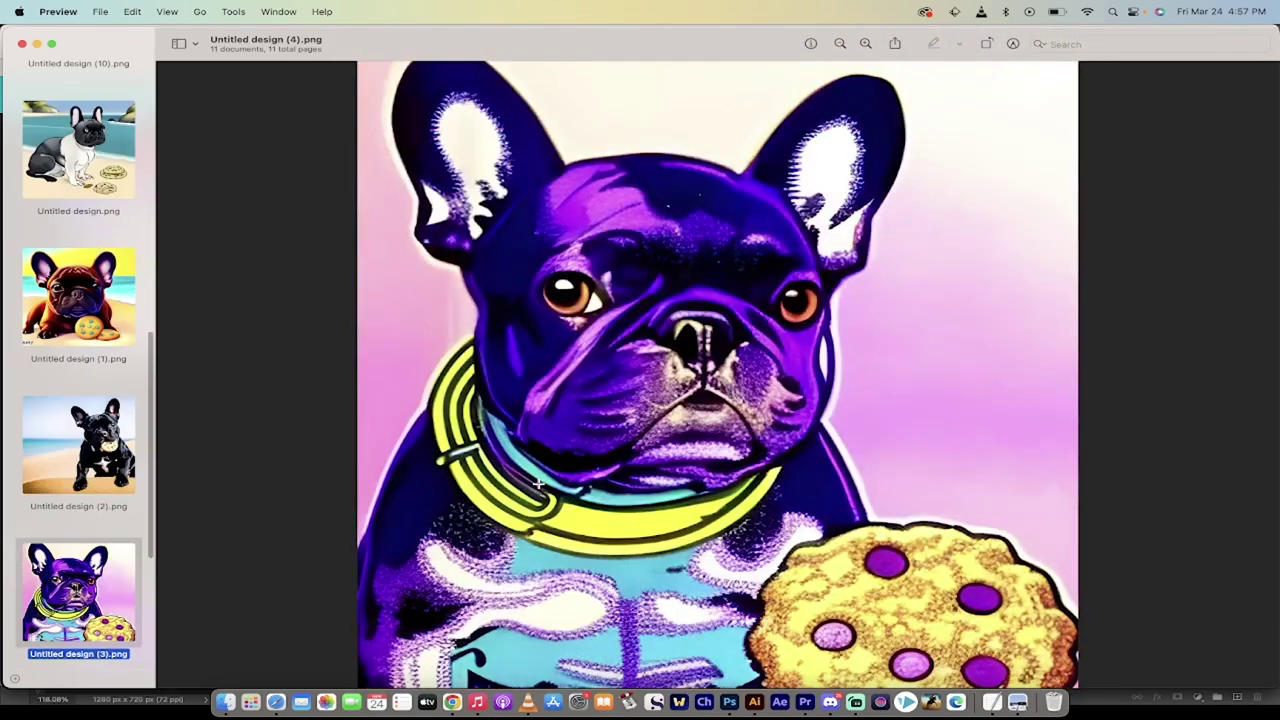
pyautogui.scroll(-15, 660, 457)
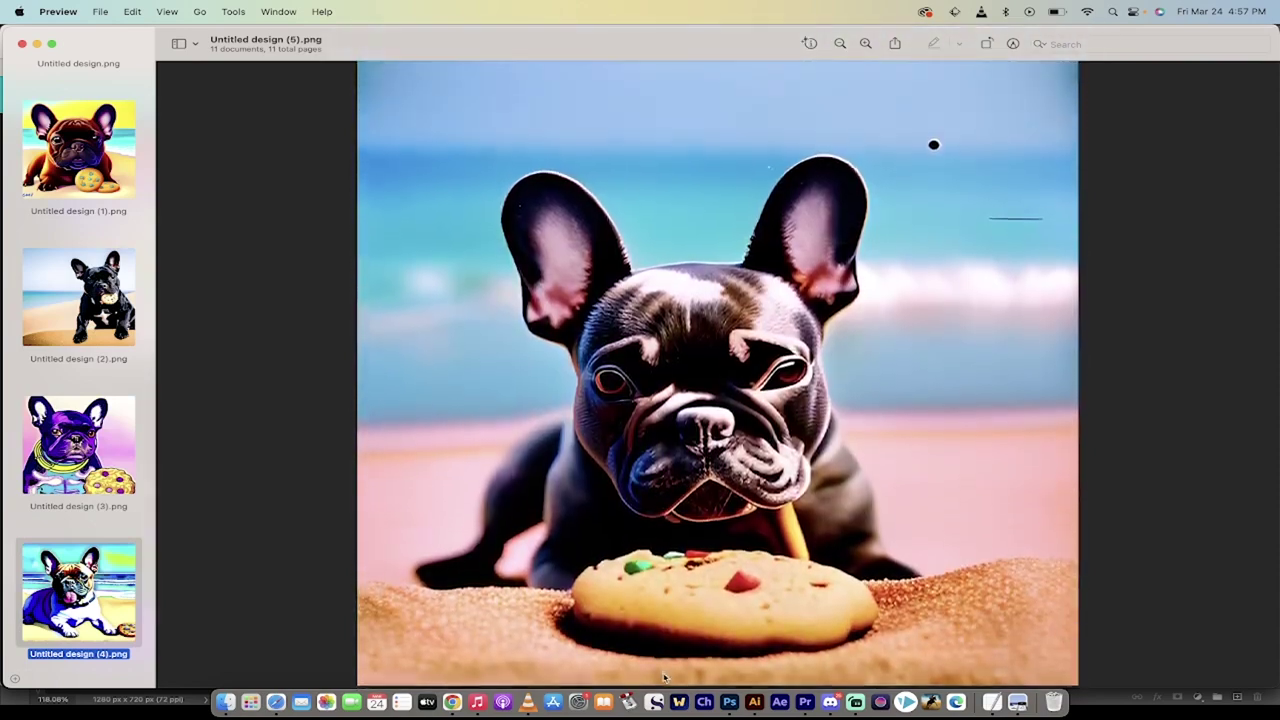
pyautogui.click(276, 703)
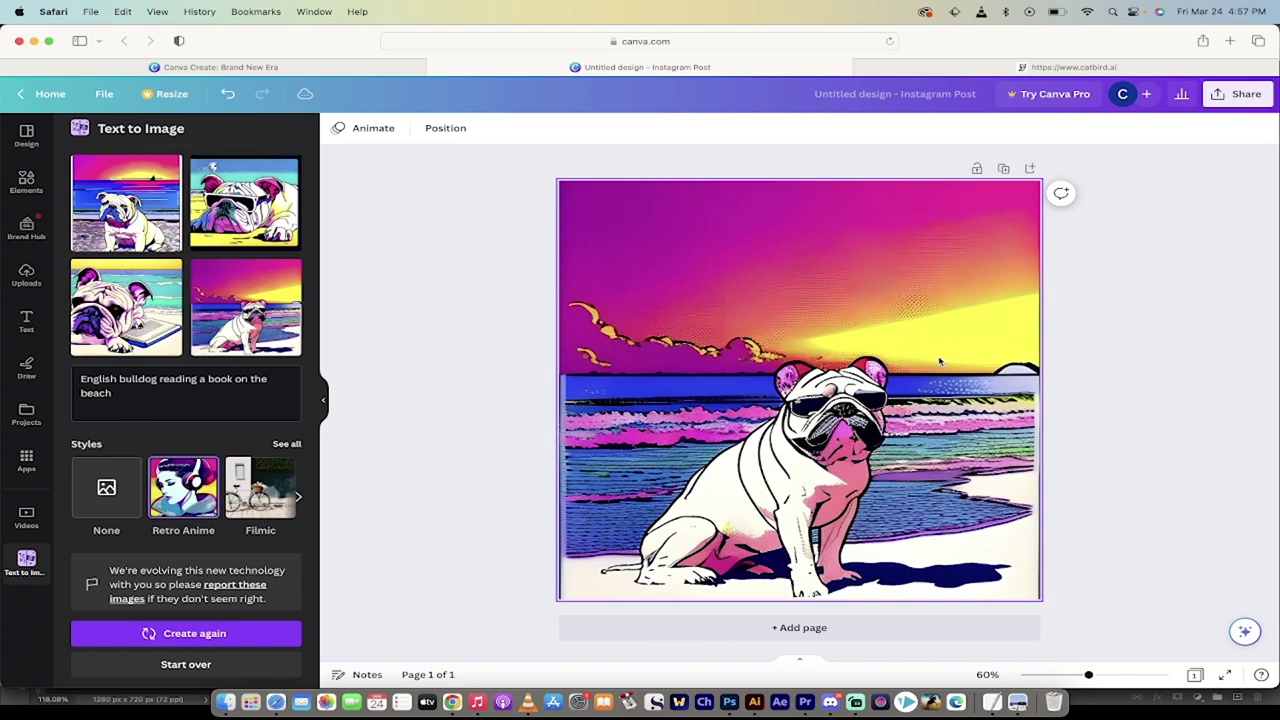
# Step: Open Edit photo for the sunset bulldog image on the canvas
pyautogui.click(691, 325)
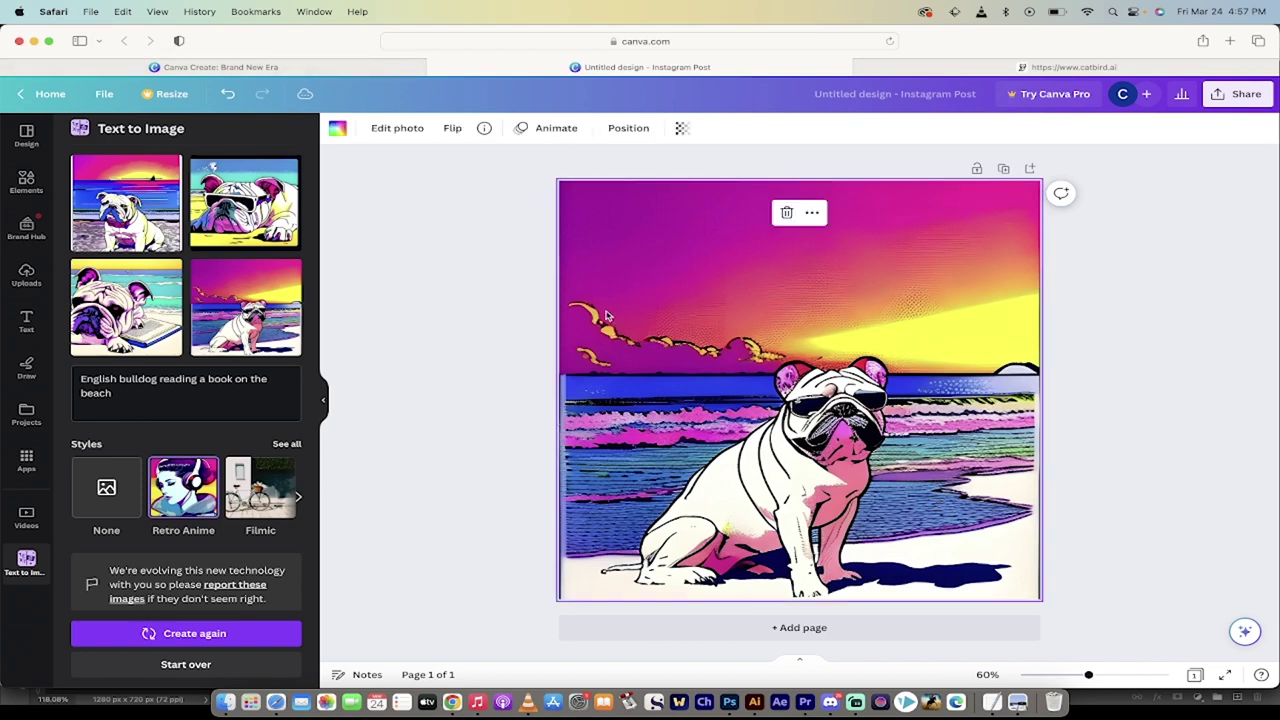
pyautogui.click(395, 133)
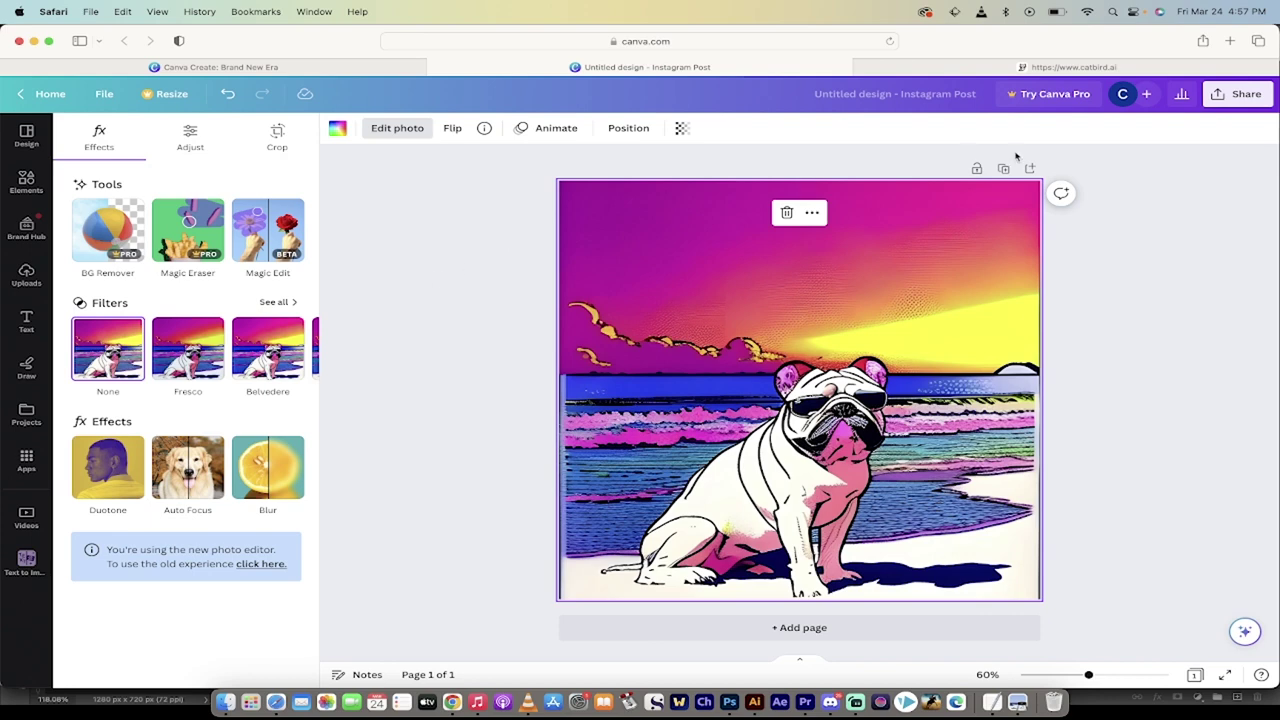
# Step: Download the post as a 1,080 × 1,080 PNG file
pyautogui.click(1224, 96)
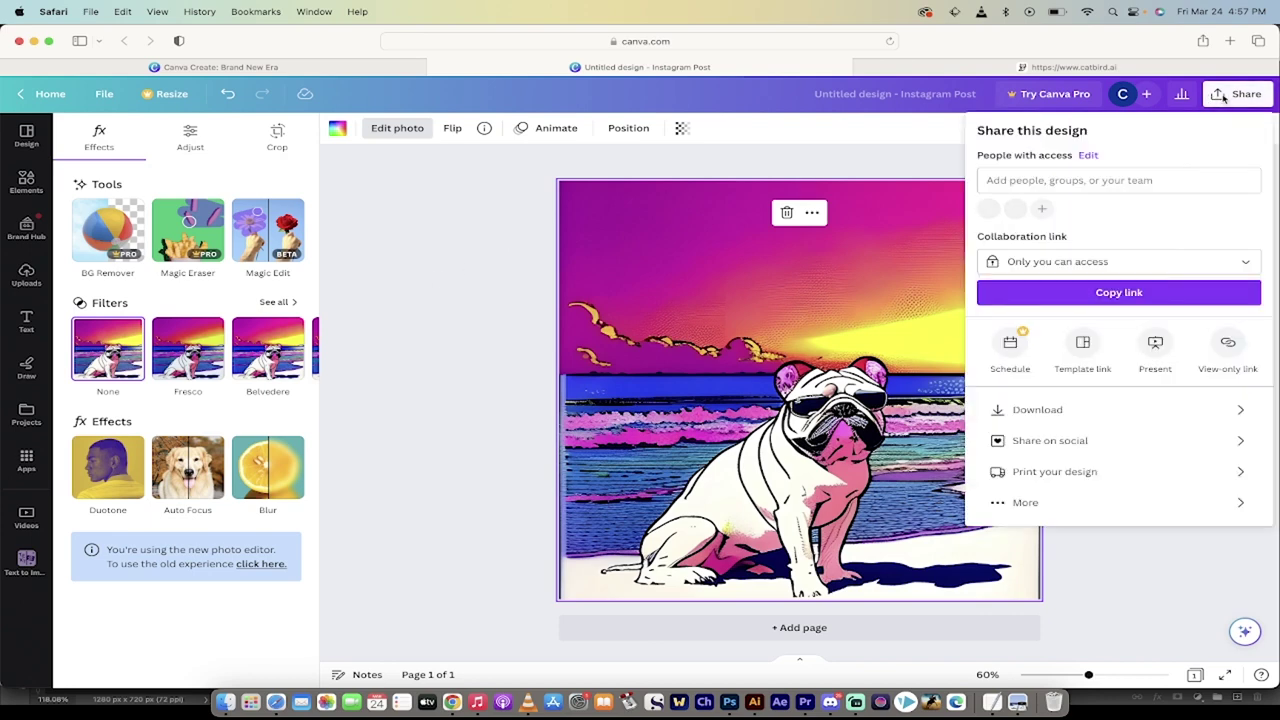
pyautogui.click(1094, 409)
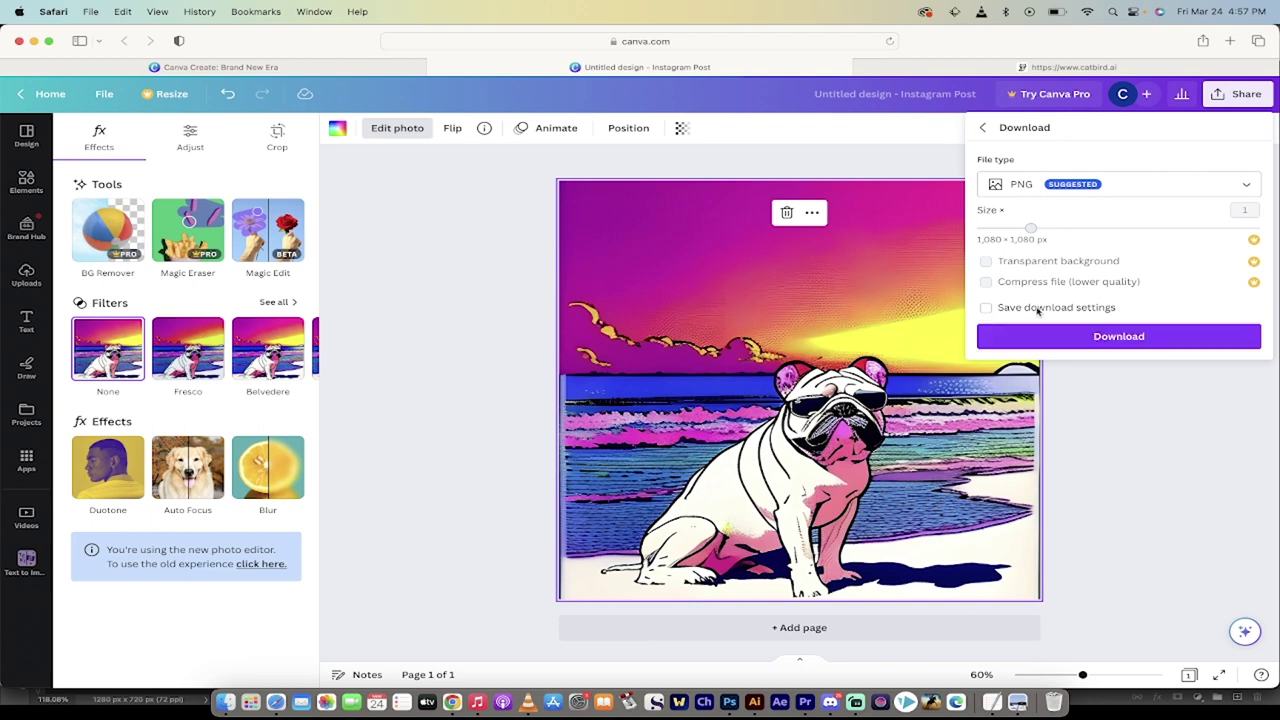
pyautogui.click(1062, 195)
pyautogui.click(1054, 263)
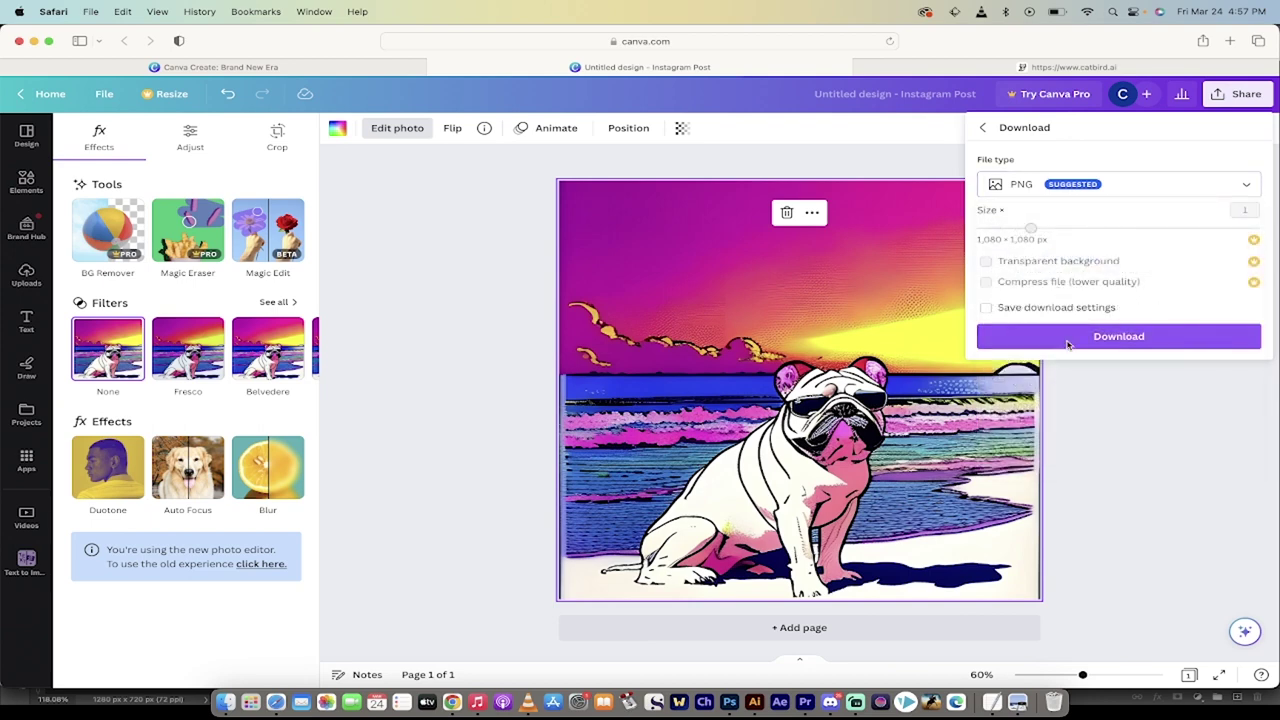
pyautogui.click(1083, 344)
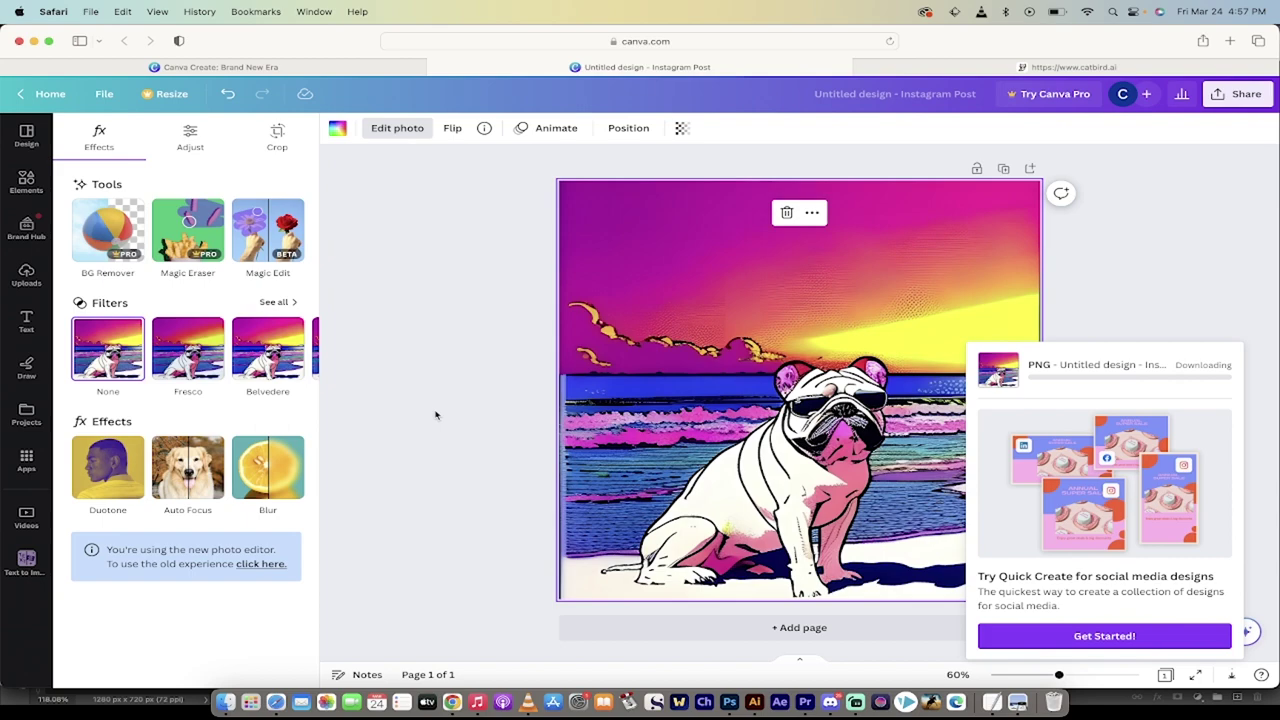